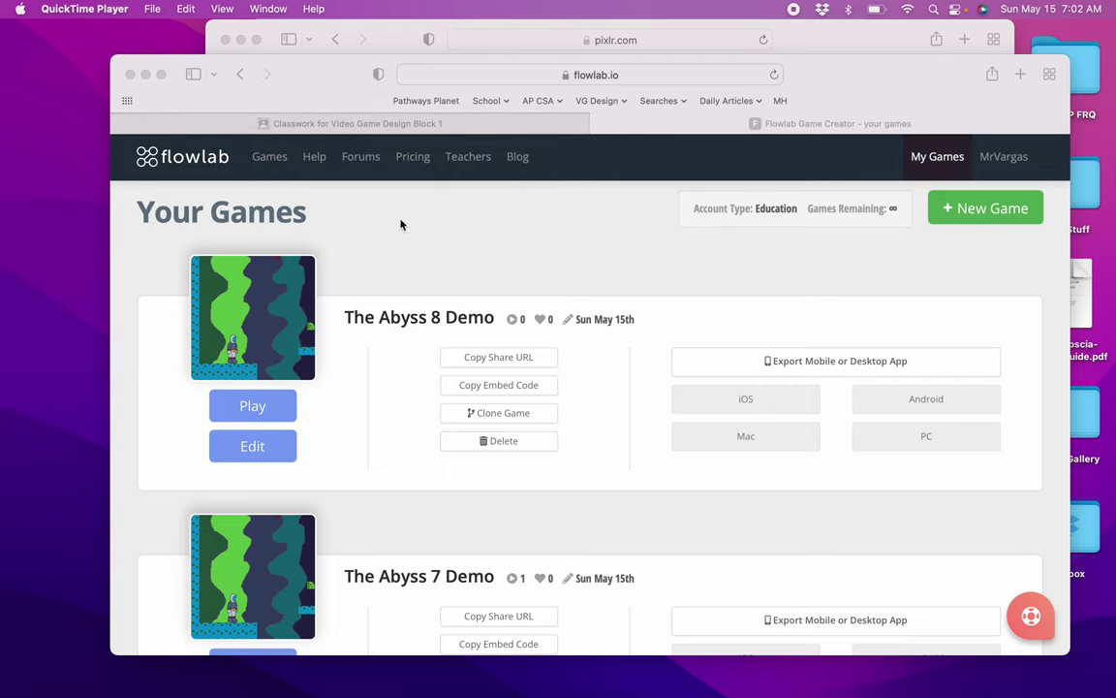
From Flowlab's Your Games list, open The Abyss 8 Demo for editing
left_click(378, 30)
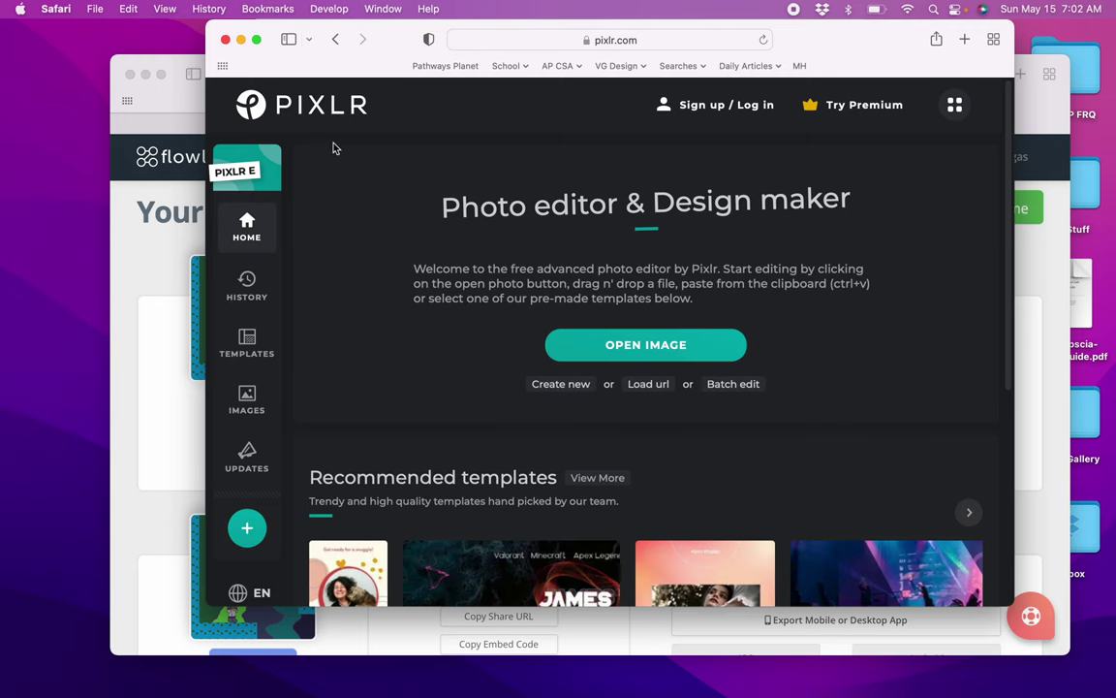
left_click(158, 430)
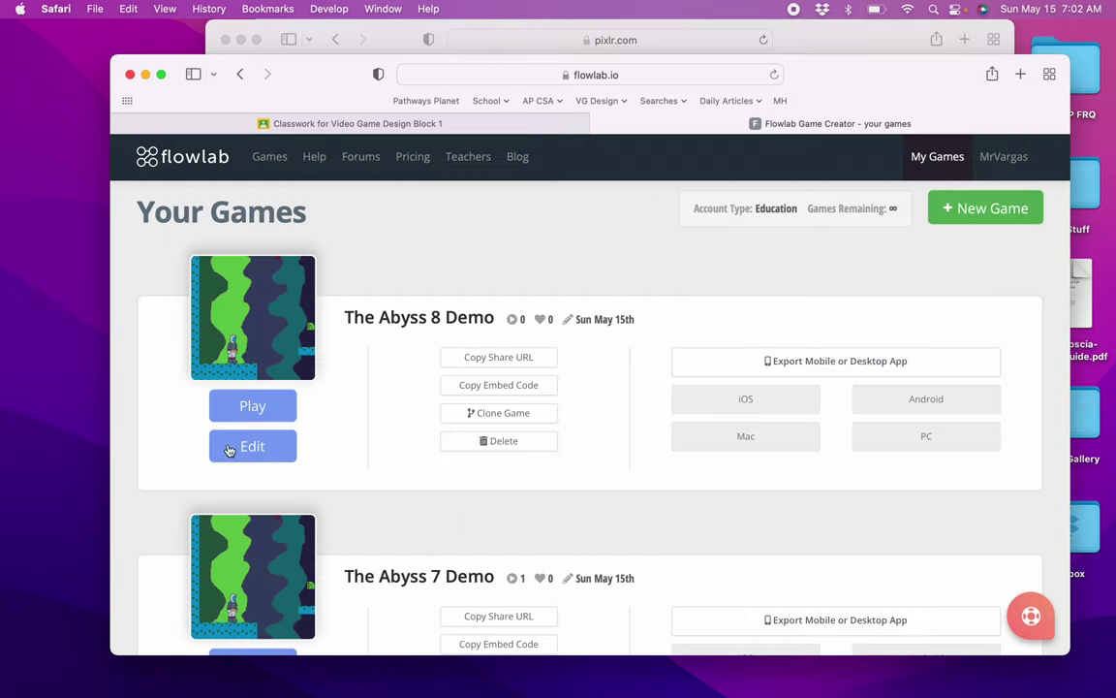
left_click(270, 448)
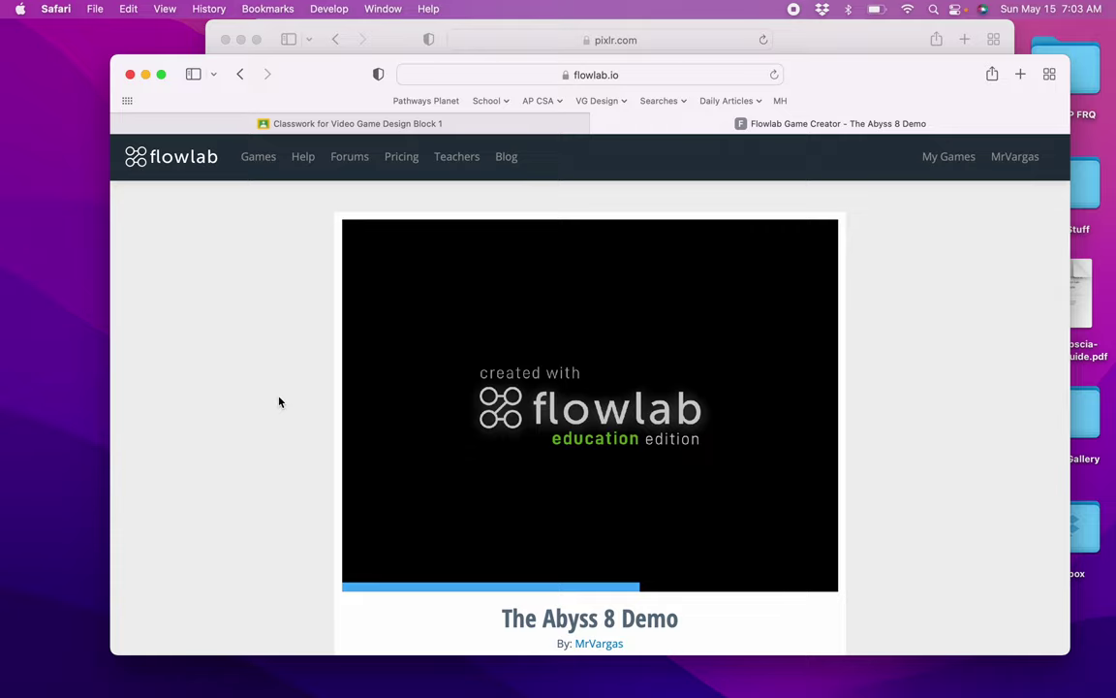
Zoom the level view while The Abyss 8 Demo's desert level loads in the editor
scroll(279, 401, "down", 1)
scroll(362, 461, "up", 4)
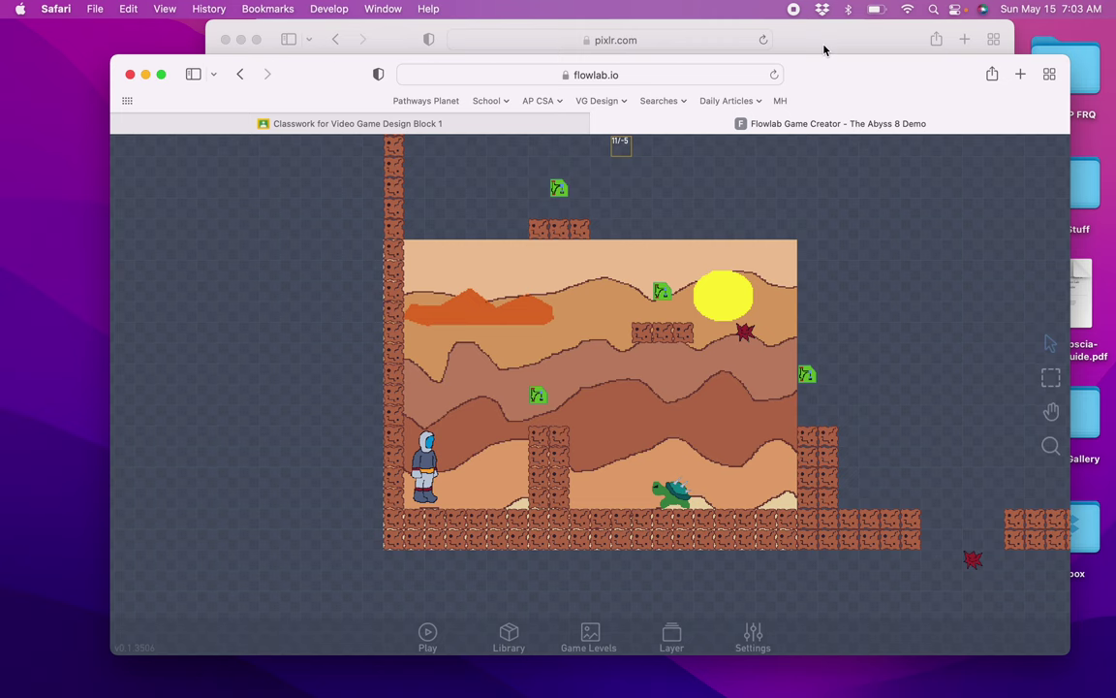
In Pixlr, start a new 640 × 480 px image named Title Screen
left_click(824, 49)
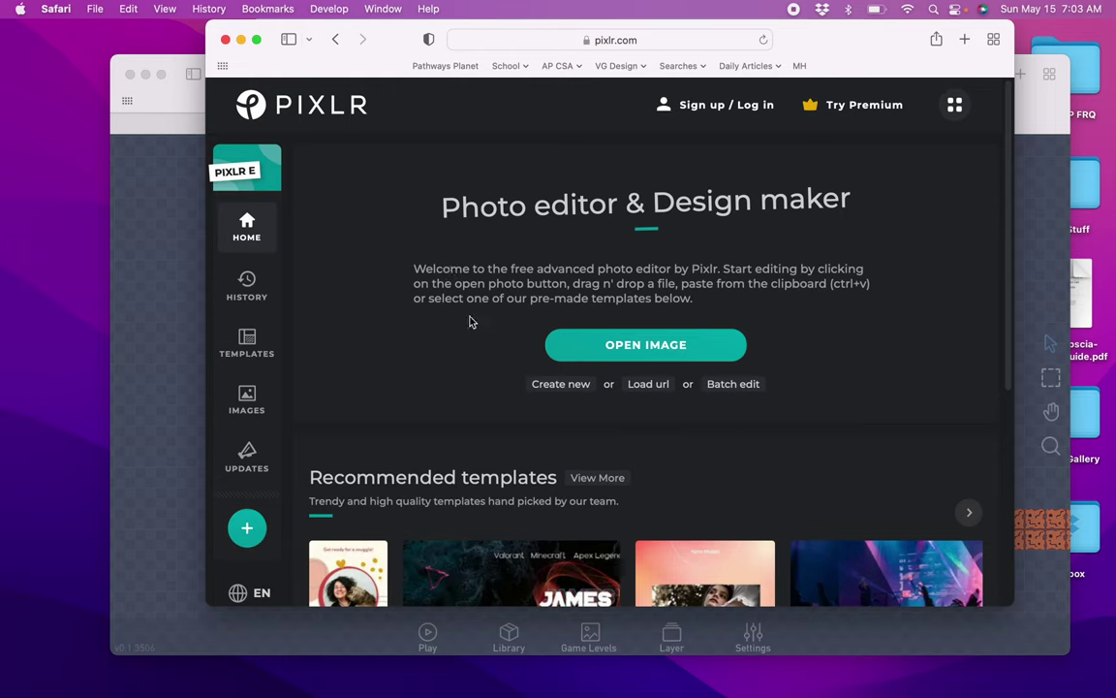
left_click(548, 385)
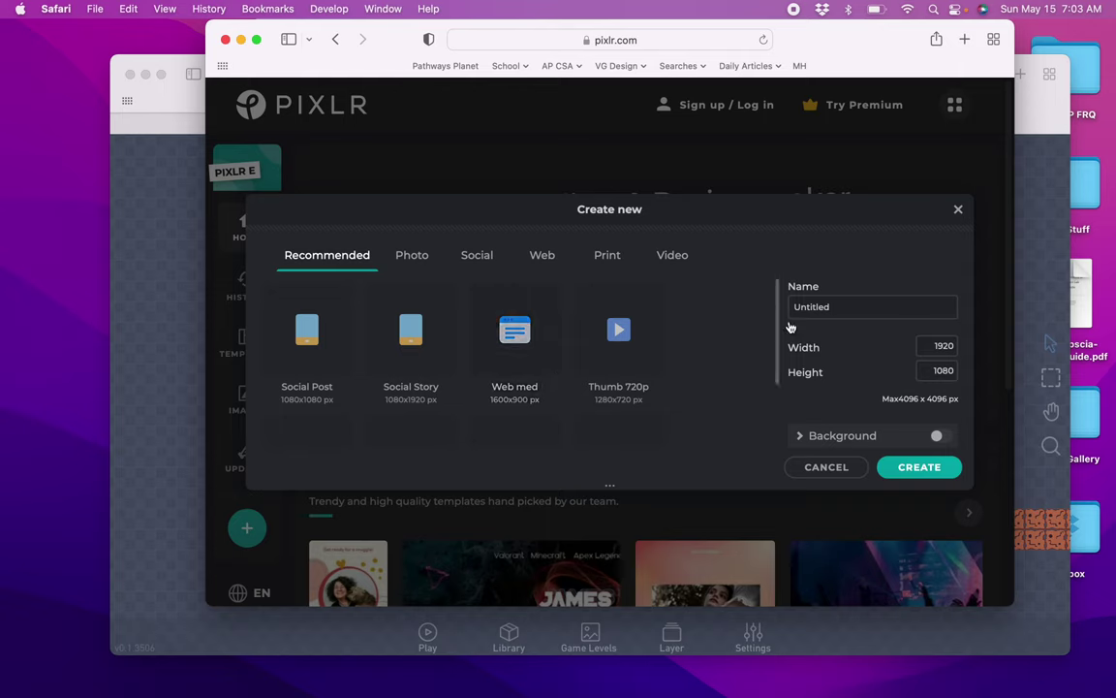
double_click(944, 346)
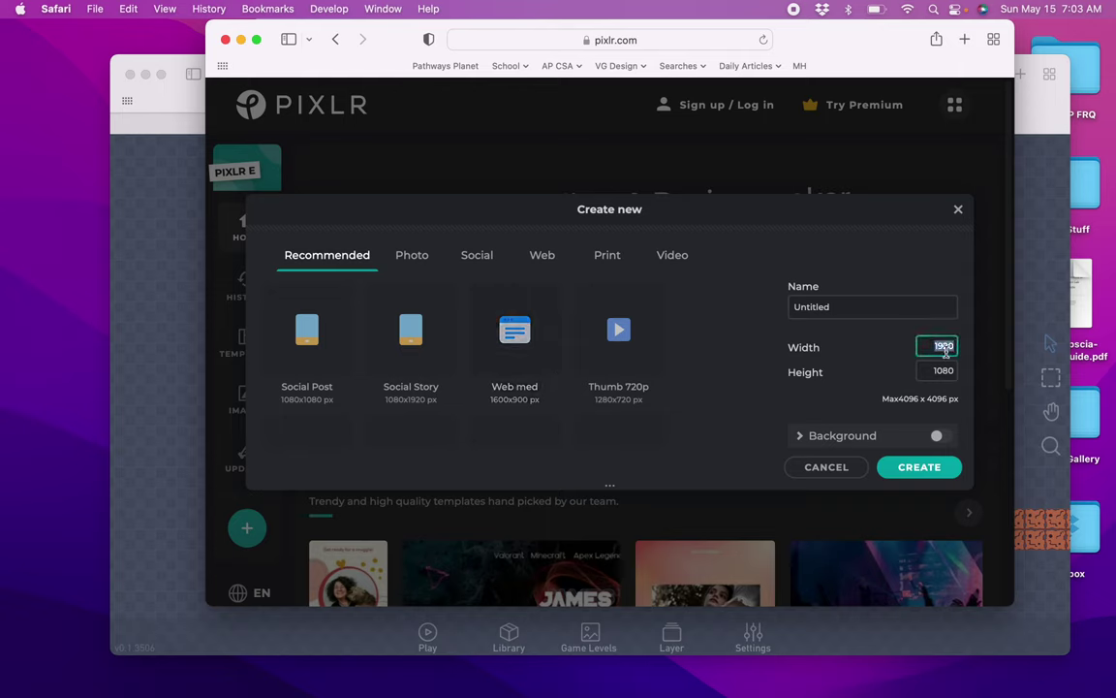
type("640")
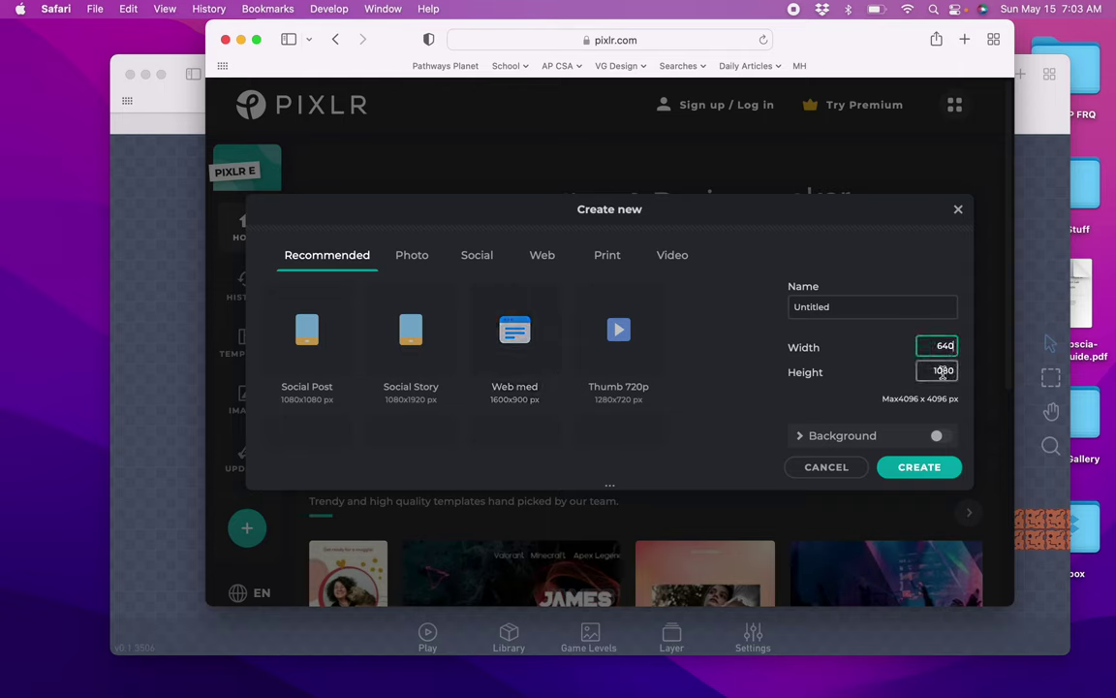
double_click(943, 371)
type("480")
double_click(811, 306)
type("Title Screen")
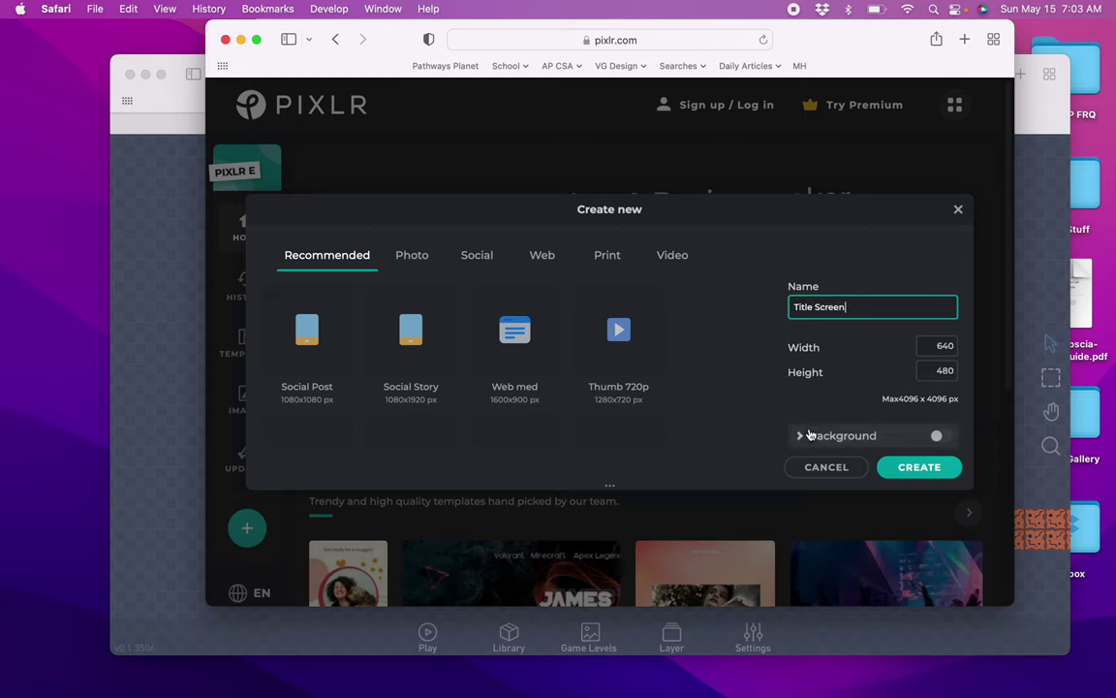
Give it a black background fill and create the image
left_click(803, 435)
scroll(759, 398, "down", 2)
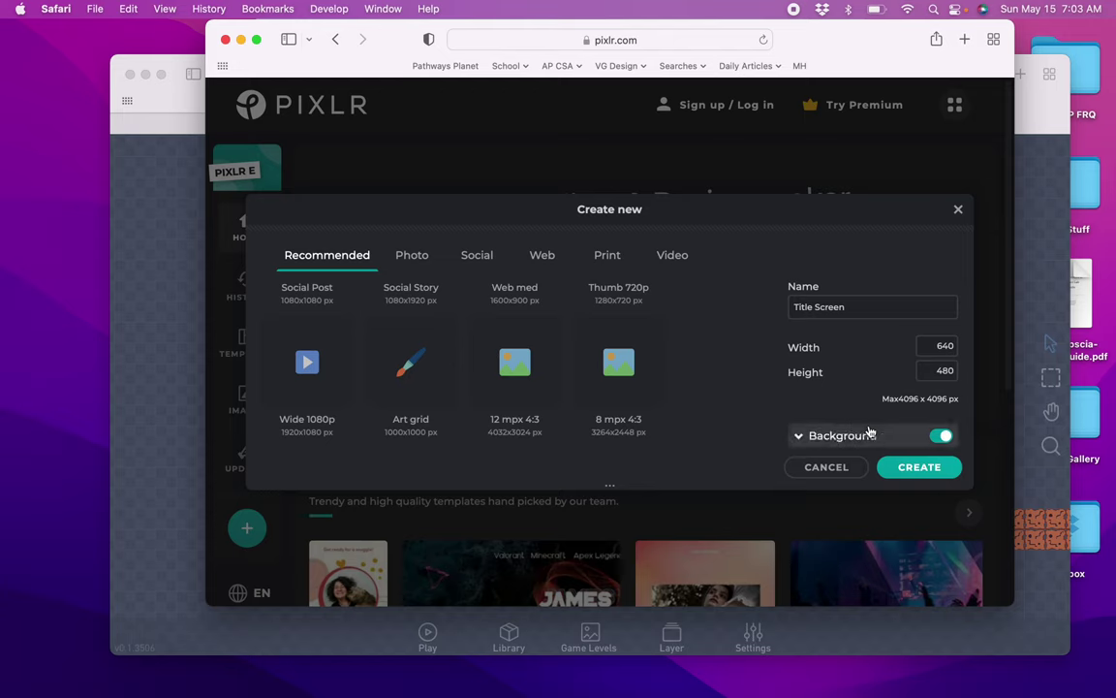
left_click(814, 436)
left_click(825, 437)
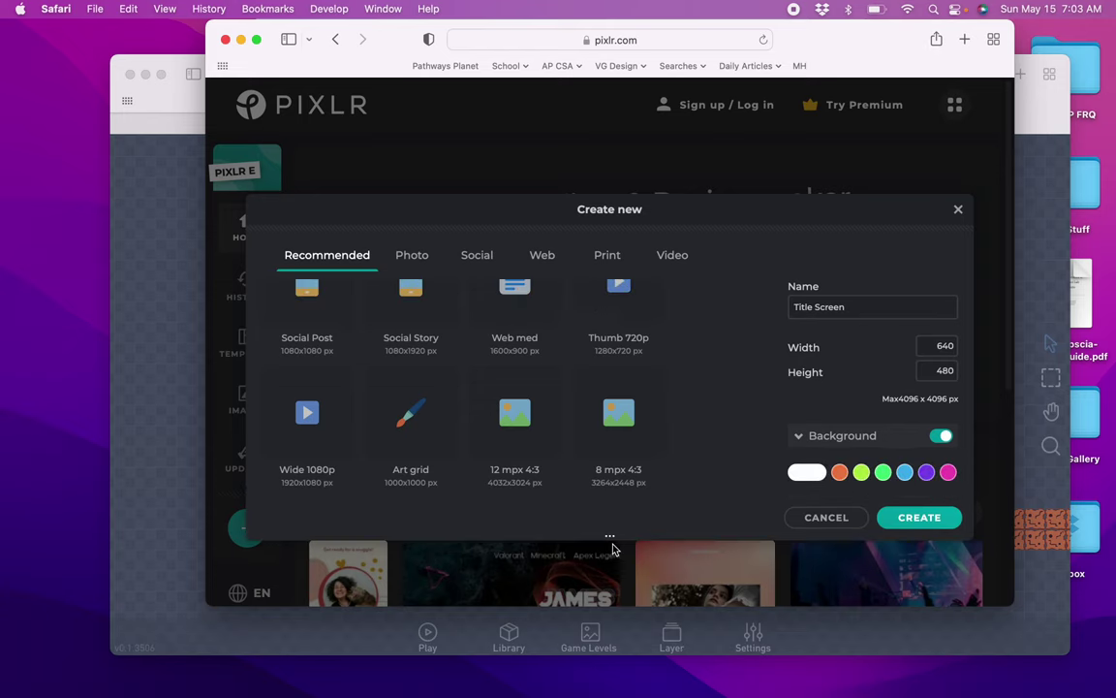
left_click(812, 474)
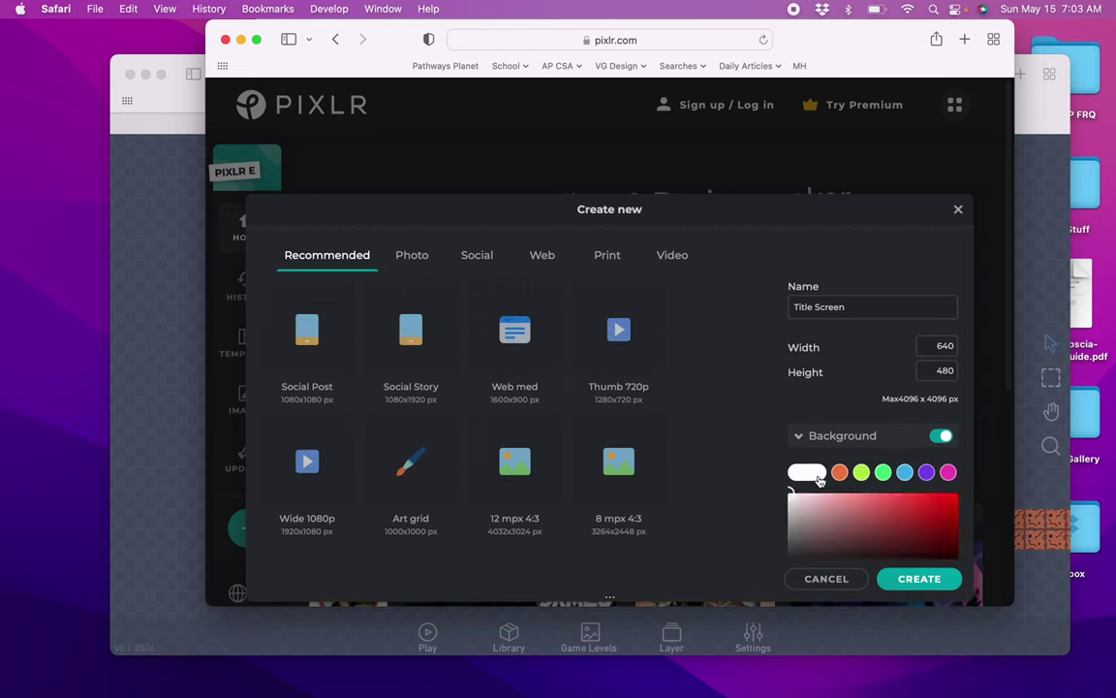
left_click(793, 556)
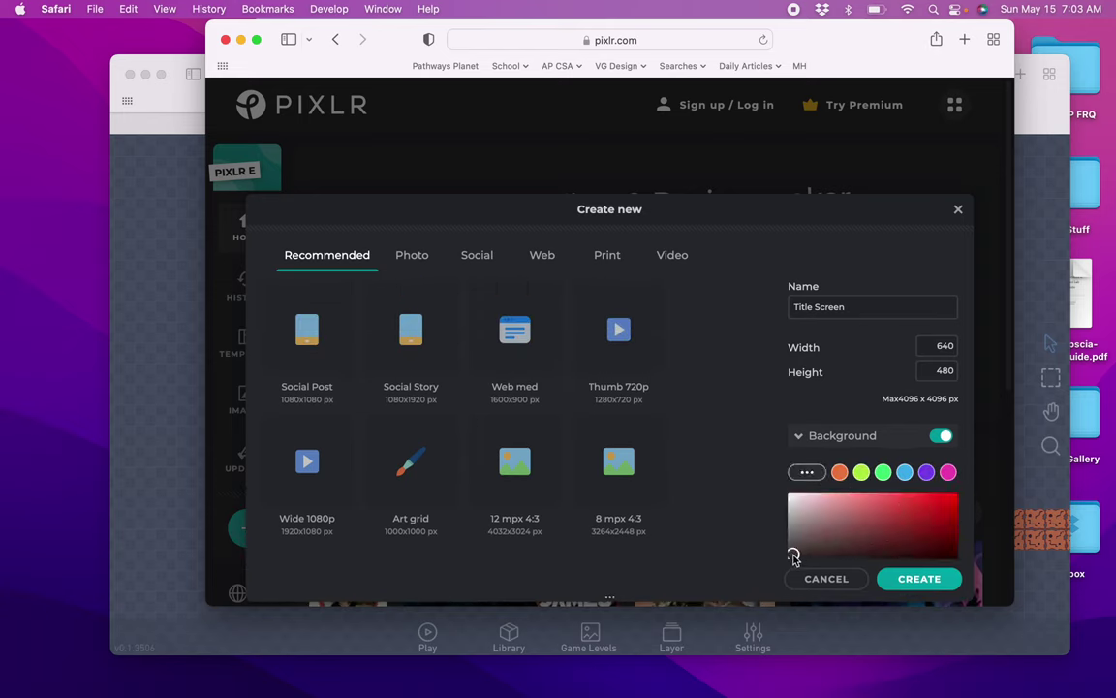
left_click(807, 473)
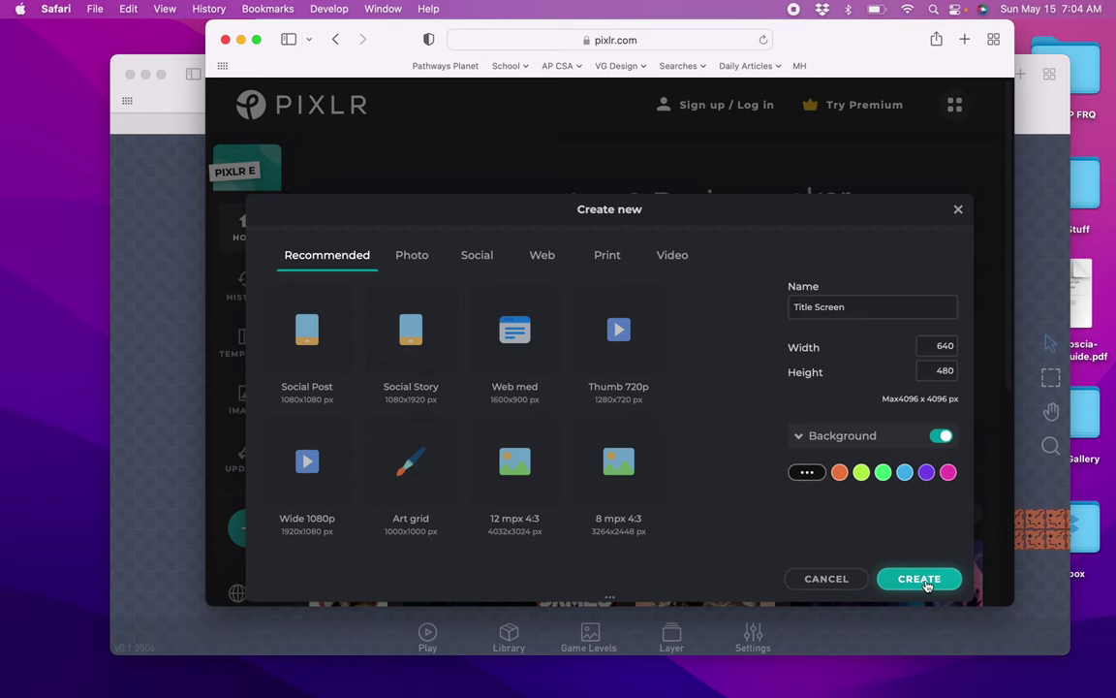
left_click(919, 579)
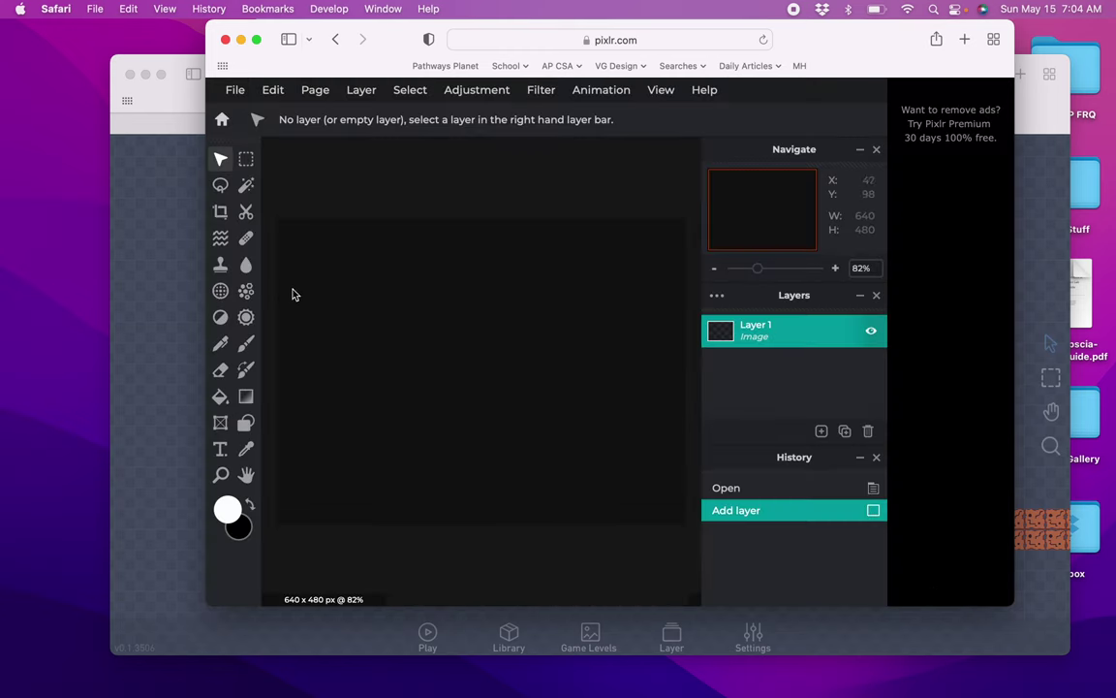
Try the Wild Sale text preset, then undo it back to the plain black canvas
left_click(222, 449)
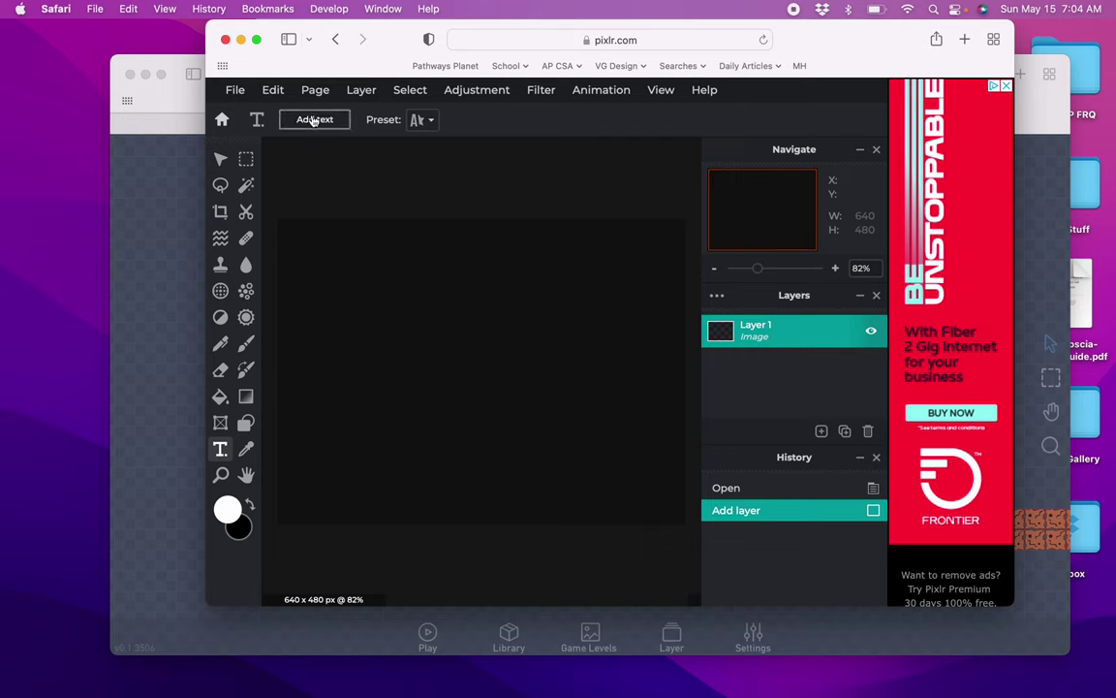
left_click(431, 122)
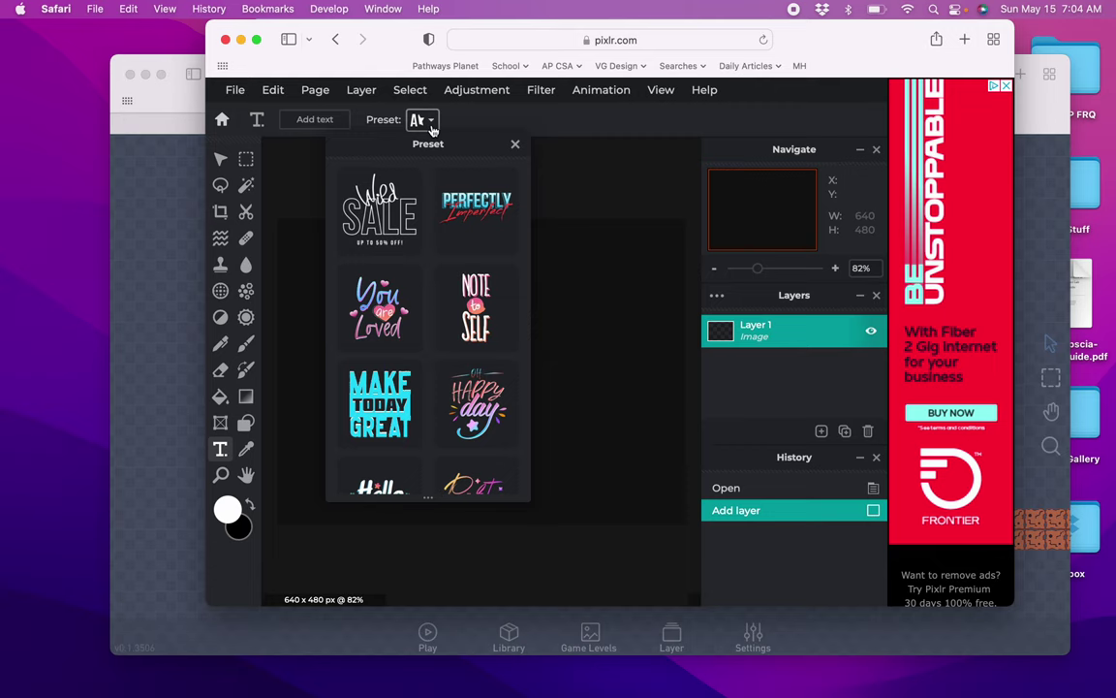
scroll(444, 294, "down", 1)
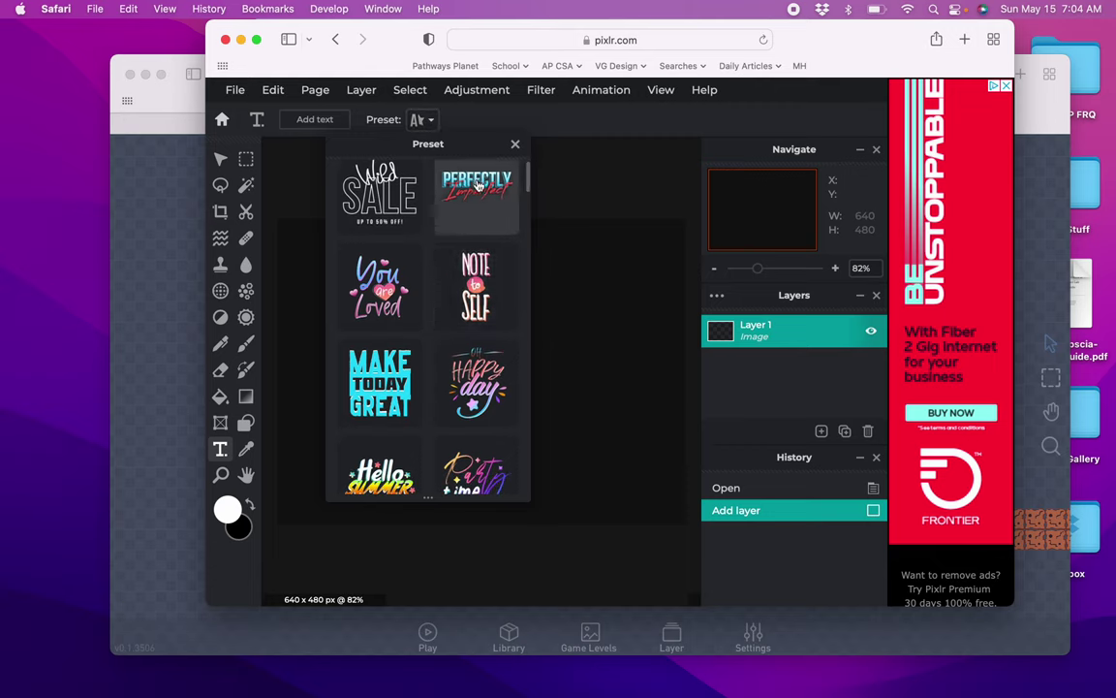
scroll(446, 291, "down", 5)
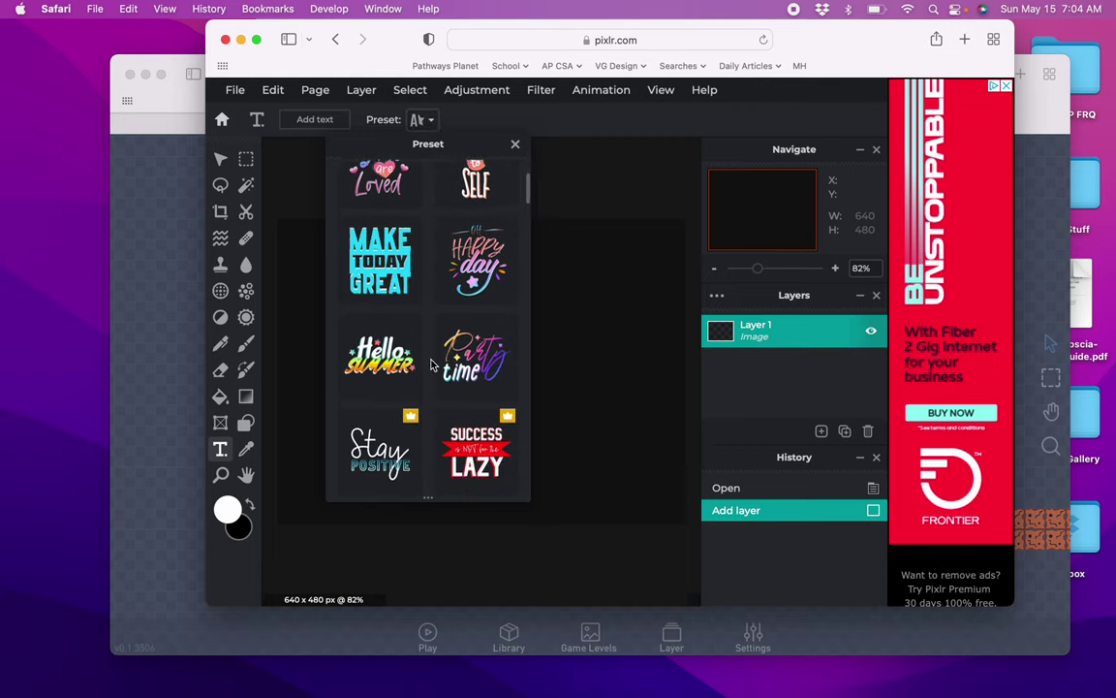
scroll(432, 364, "down", 2)
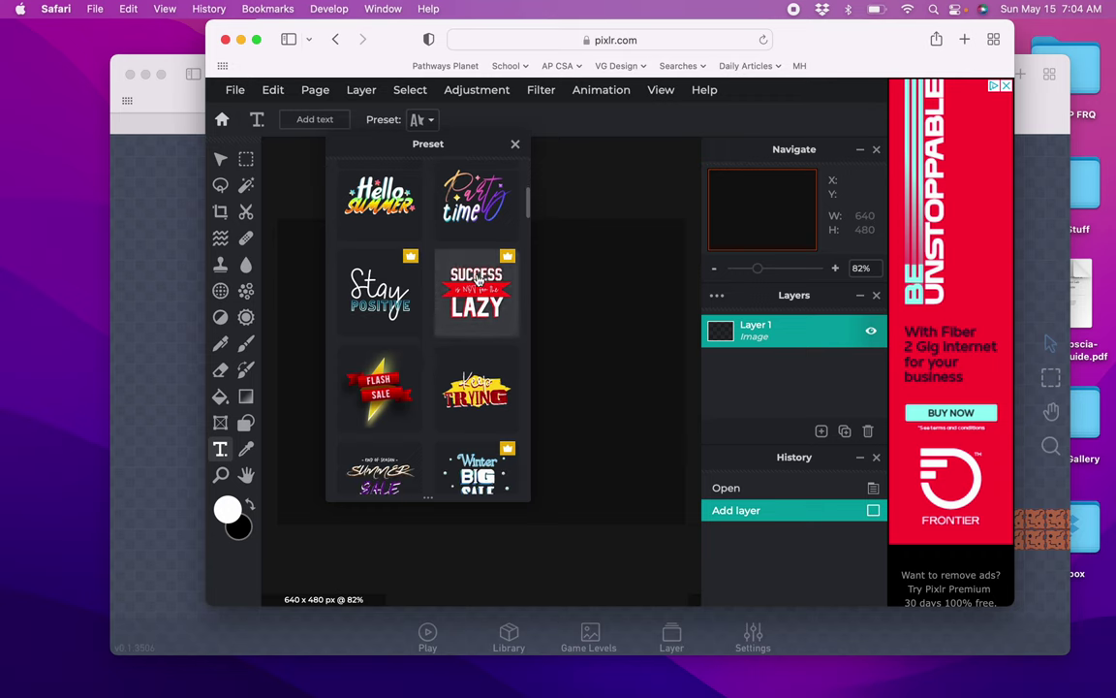
scroll(478, 280, "up", 7)
scroll(477, 281, "down", 1)
left_click(345, 186)
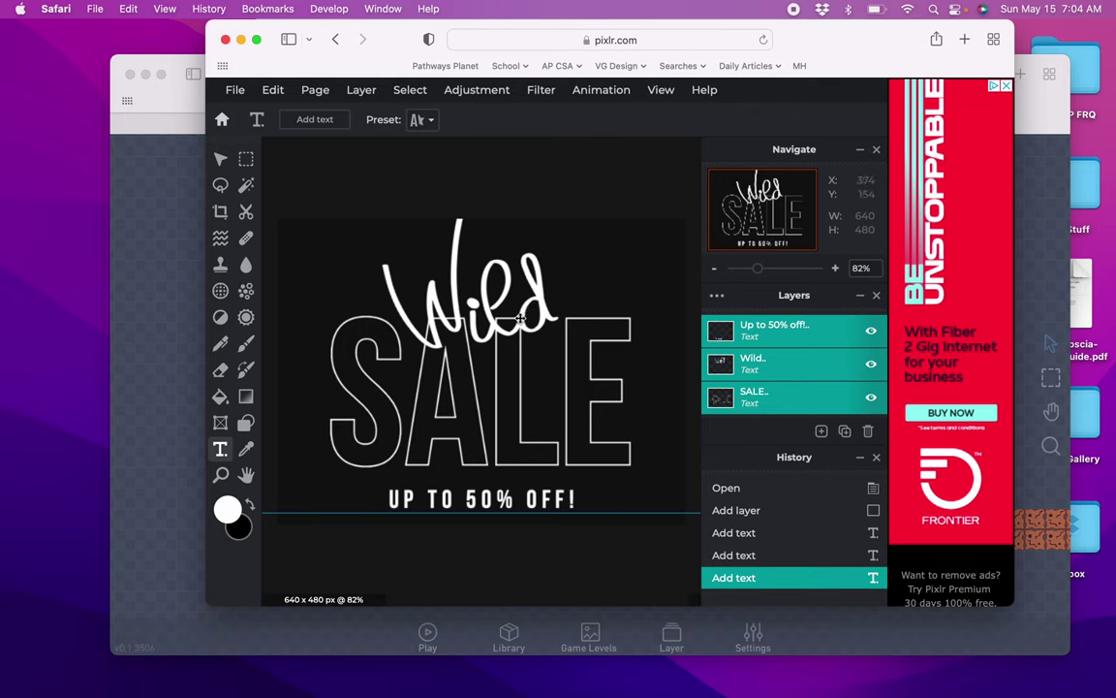
left_click(271, 93)
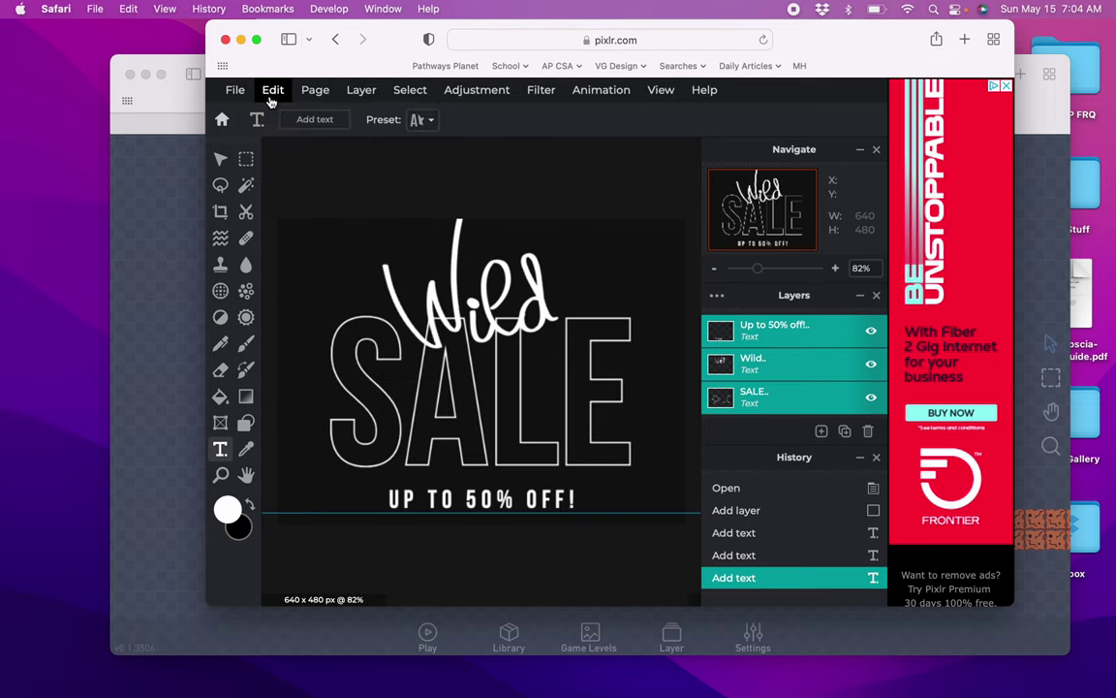
key("ctrl+z")
key("ctrl+z")
key("ctrl+z")
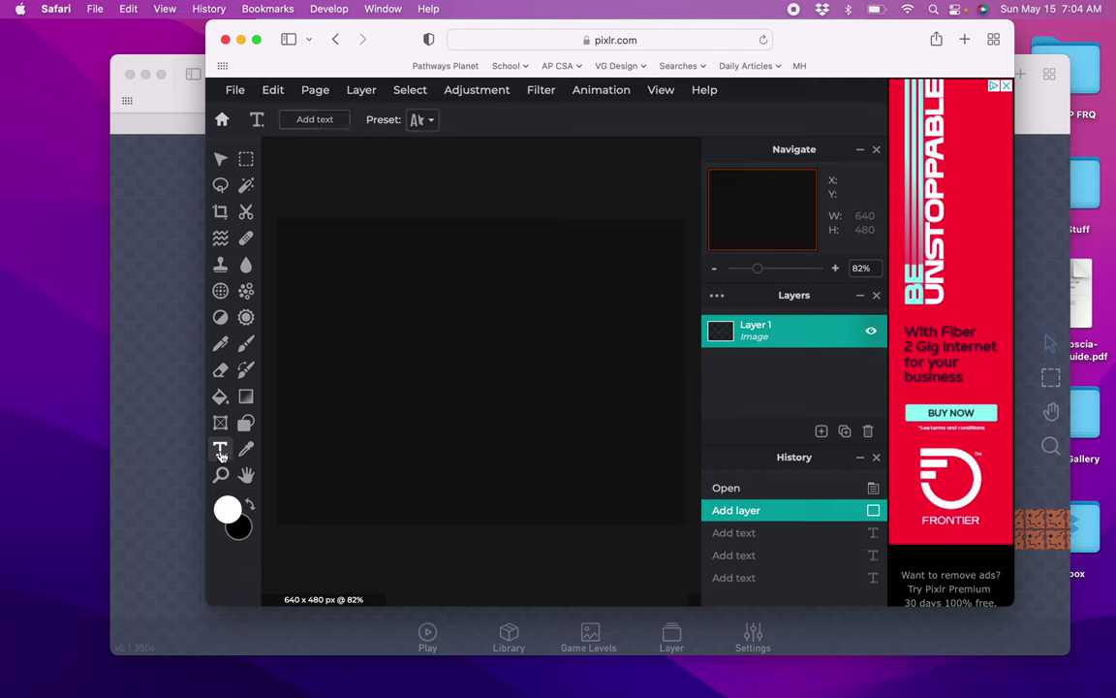
Add a red text layer reading THE ABYSS
left_click(366, 311)
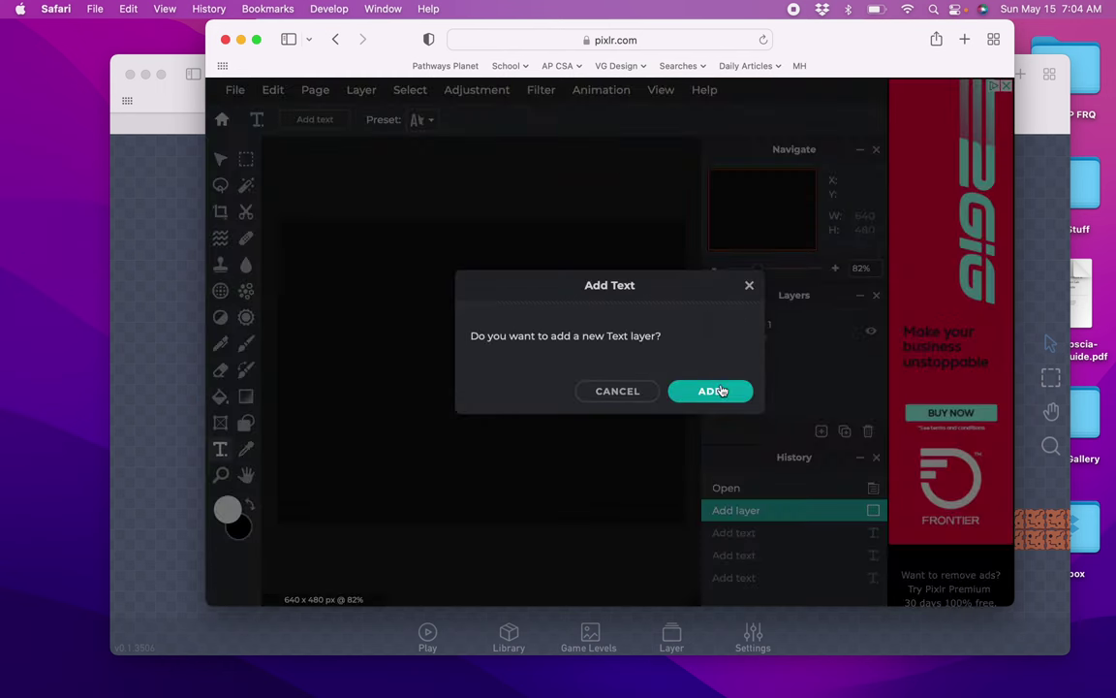
left_click(715, 391)
type("TH")
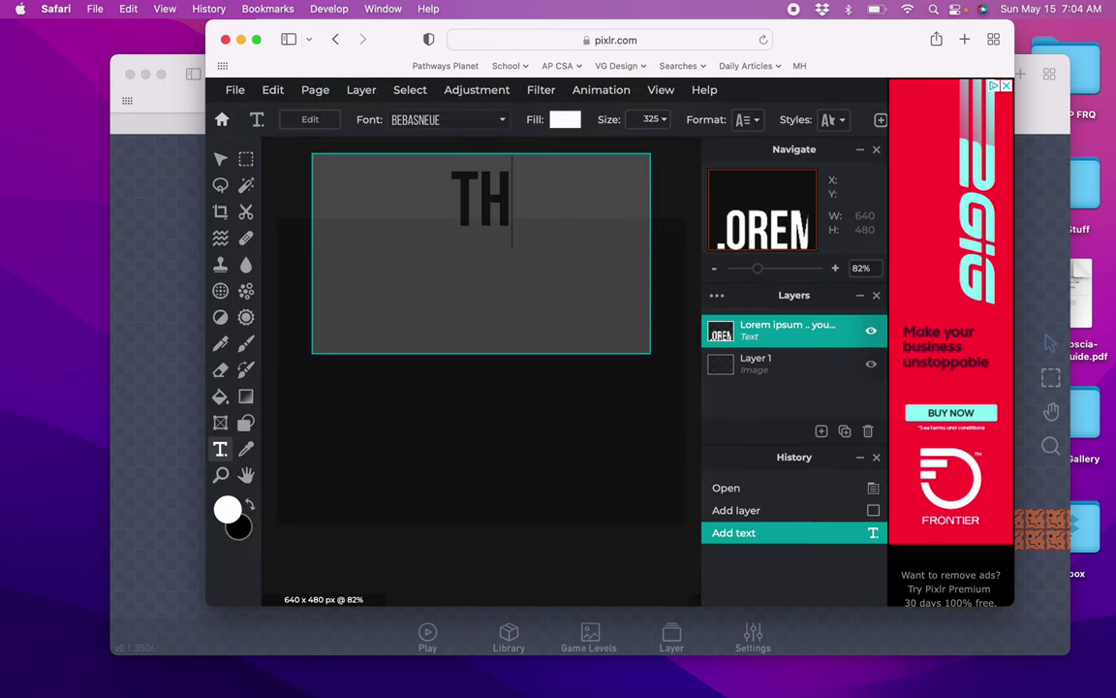
type("E ABYSS")
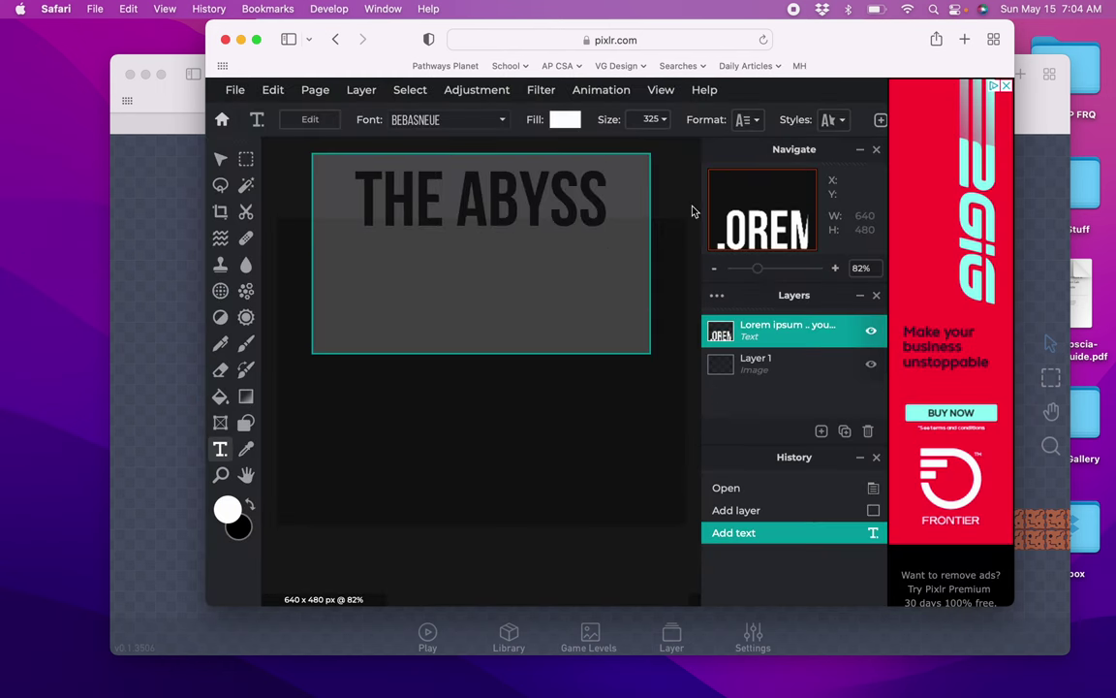
left_click(566, 121)
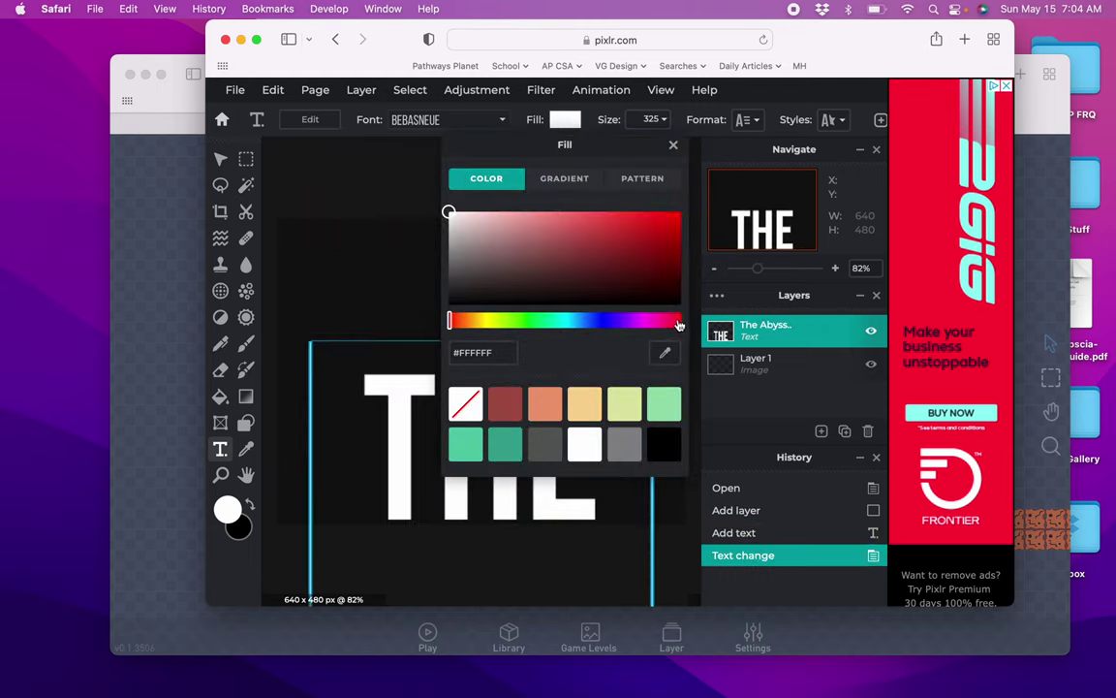
left_click(677, 218)
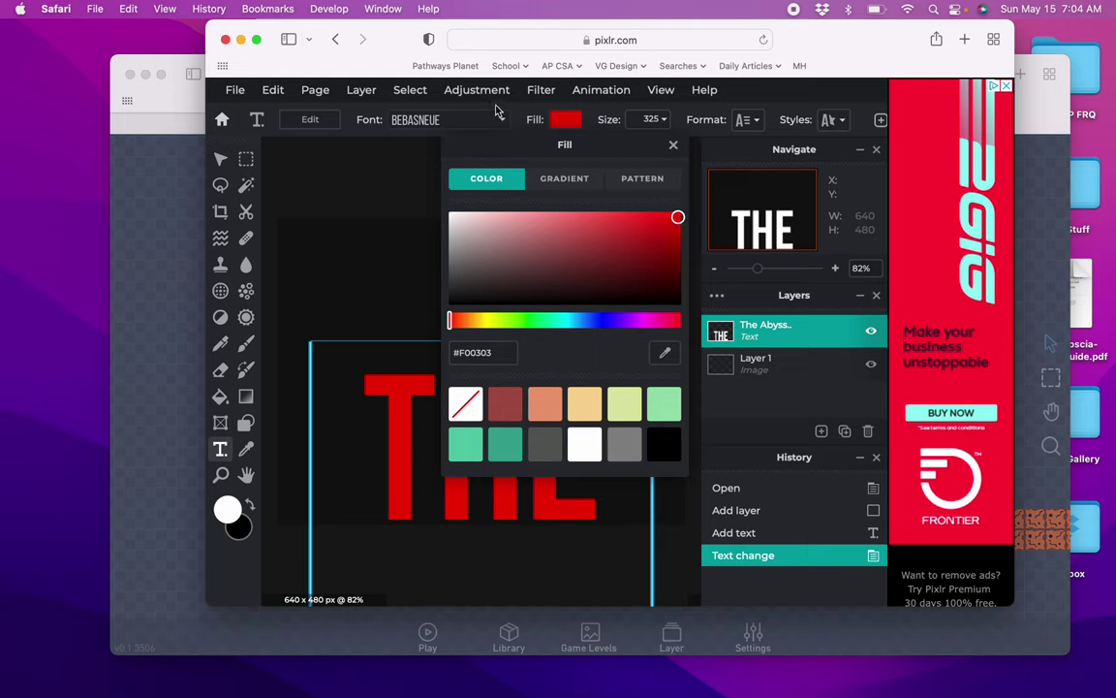
left_click(465, 104)
Shrink the title to size 100 on one line and position it near the top
left_click_drag(582, 399, 501, 249)
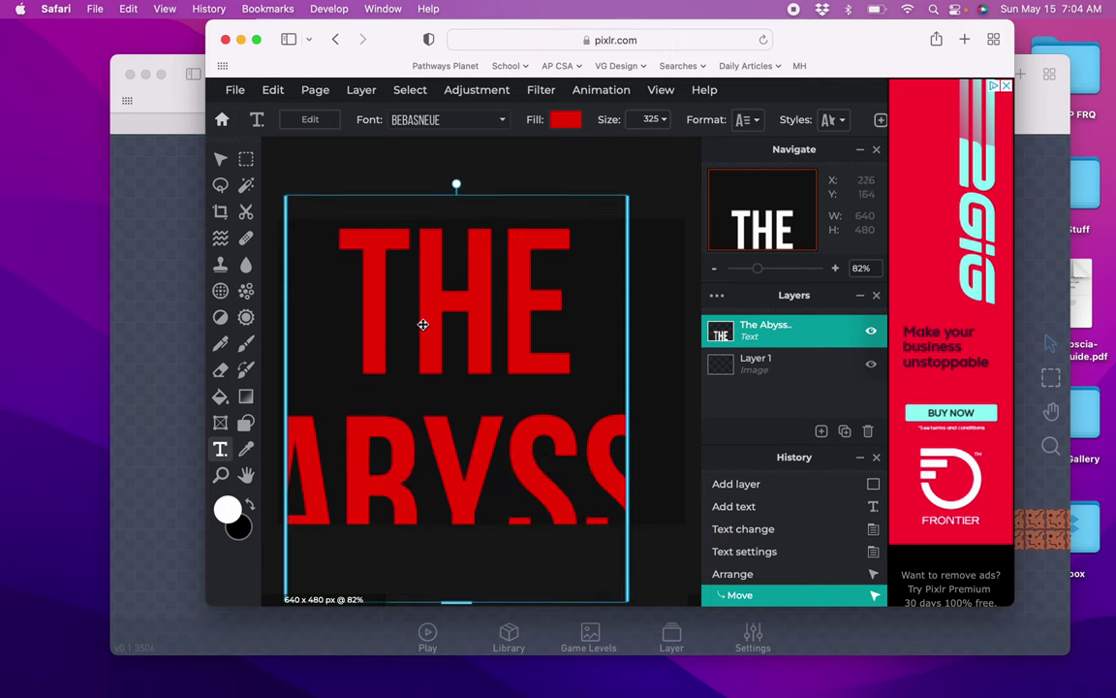
left_click(649, 119)
mouse_move(599, 148)
left_mouse_down()
mouse_move(550, 146)
mouse_move(589, 149)
mouse_move(580, 152)
left_mouse_up()
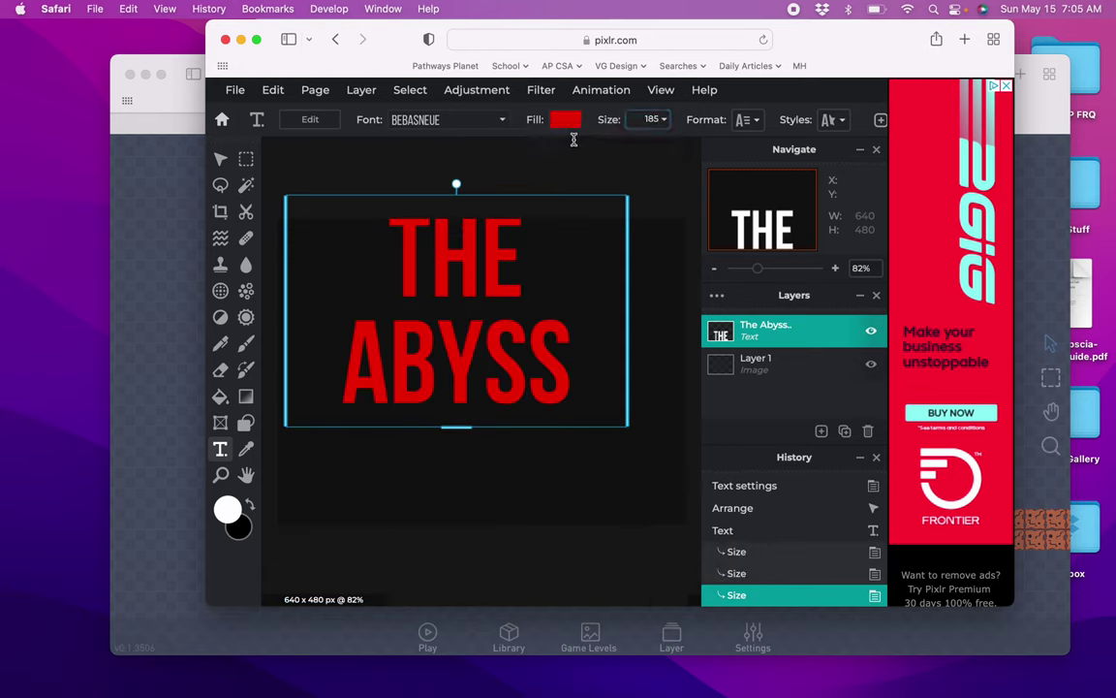
left_click_drag(491, 206, 489, 234)
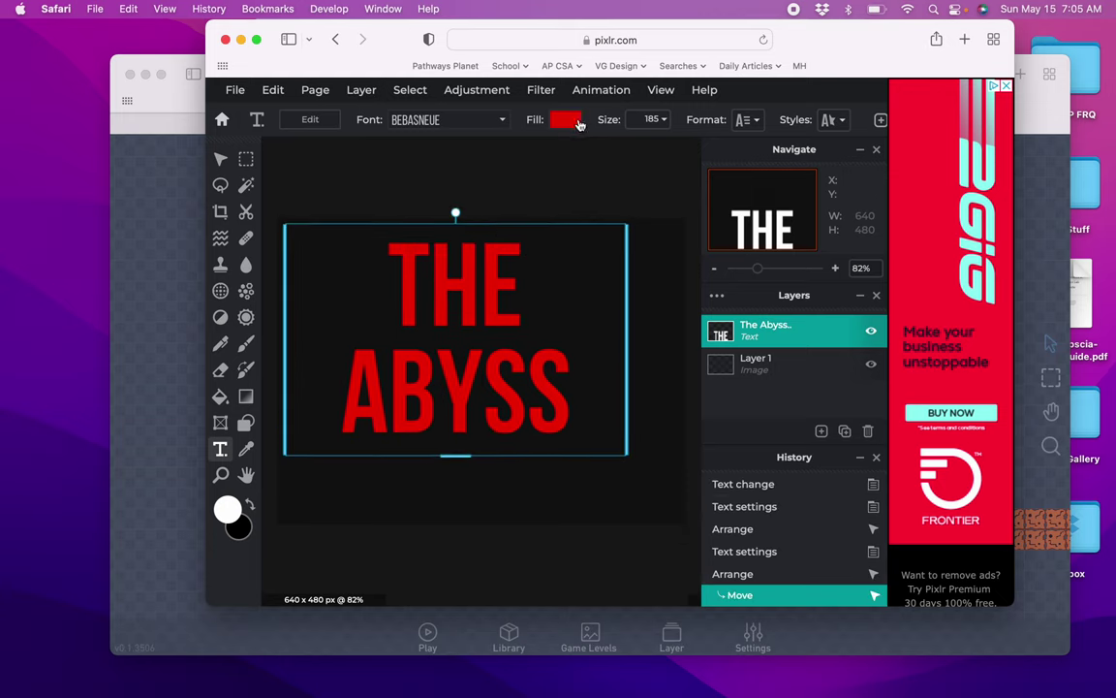
left_click(659, 118)
left_click_drag(587, 145, 582, 150)
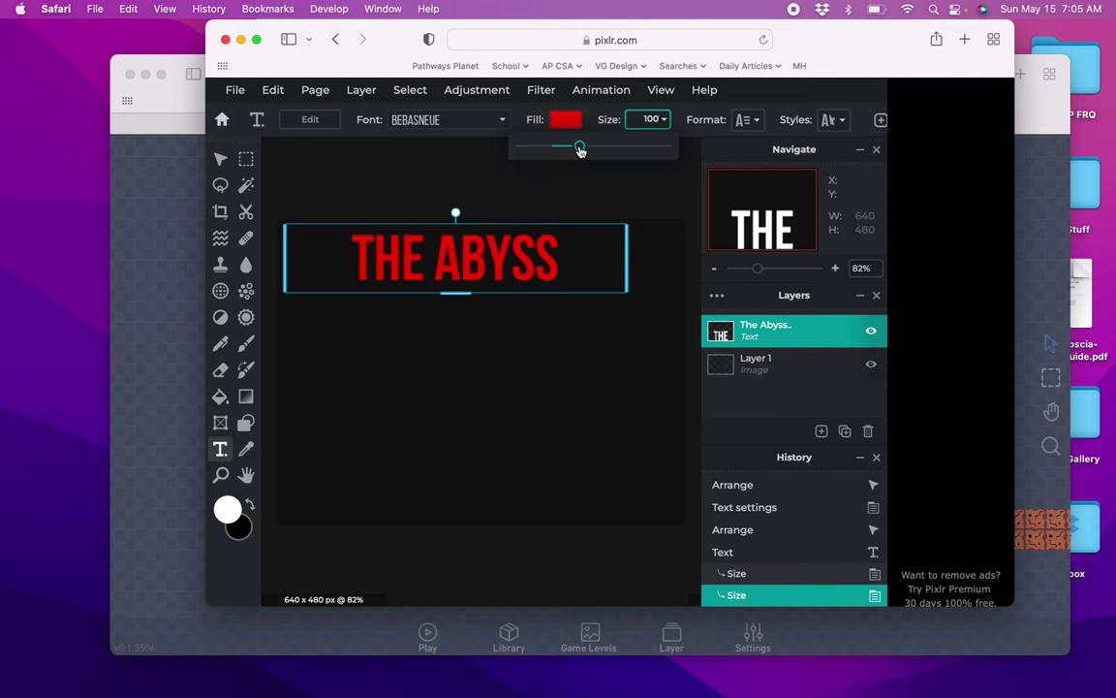
left_click(409, 270)
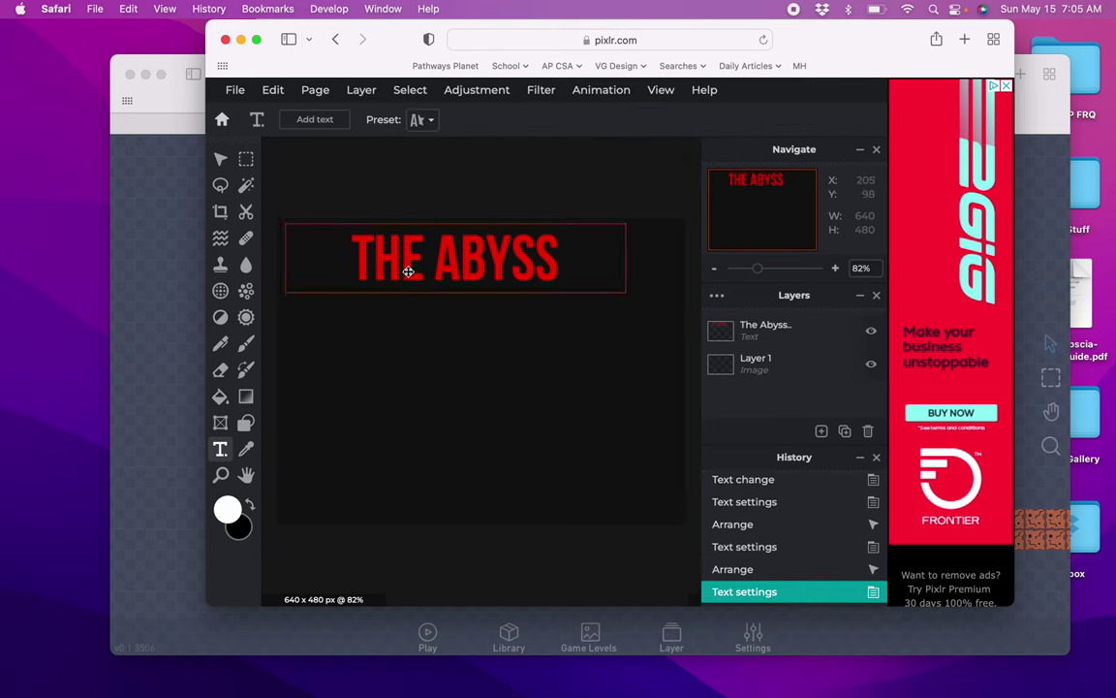
left_click_drag(407, 269, 412, 290)
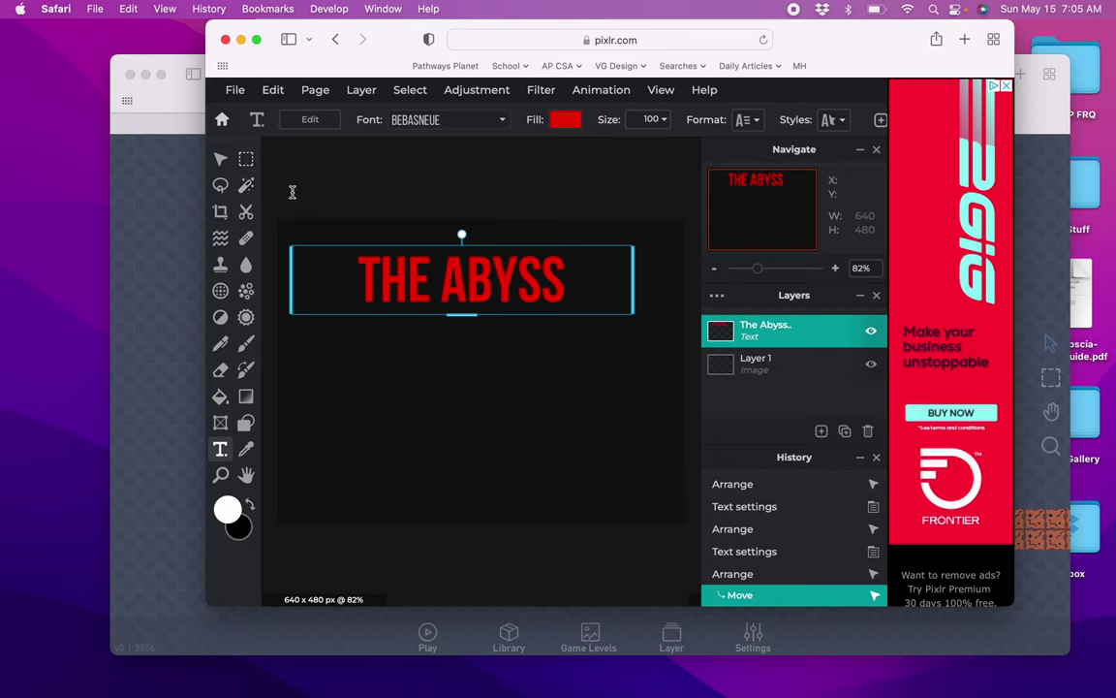
left_click(266, 170)
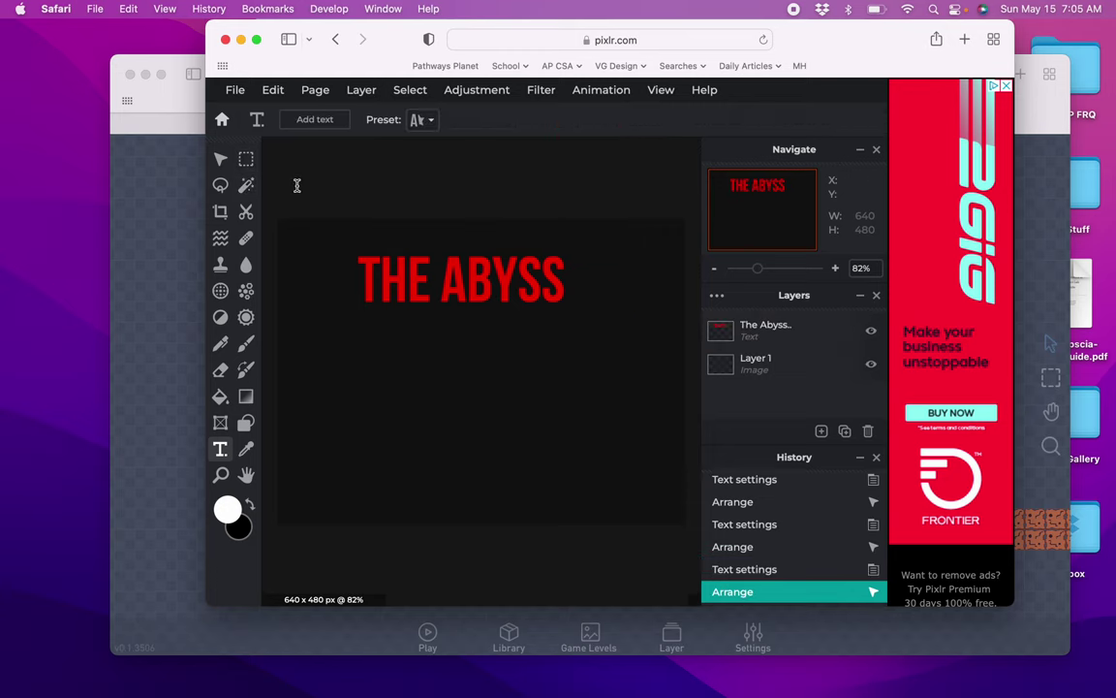
left_click(312, 119)
Type PRESS ENTER TO START into the new text box
type("P")
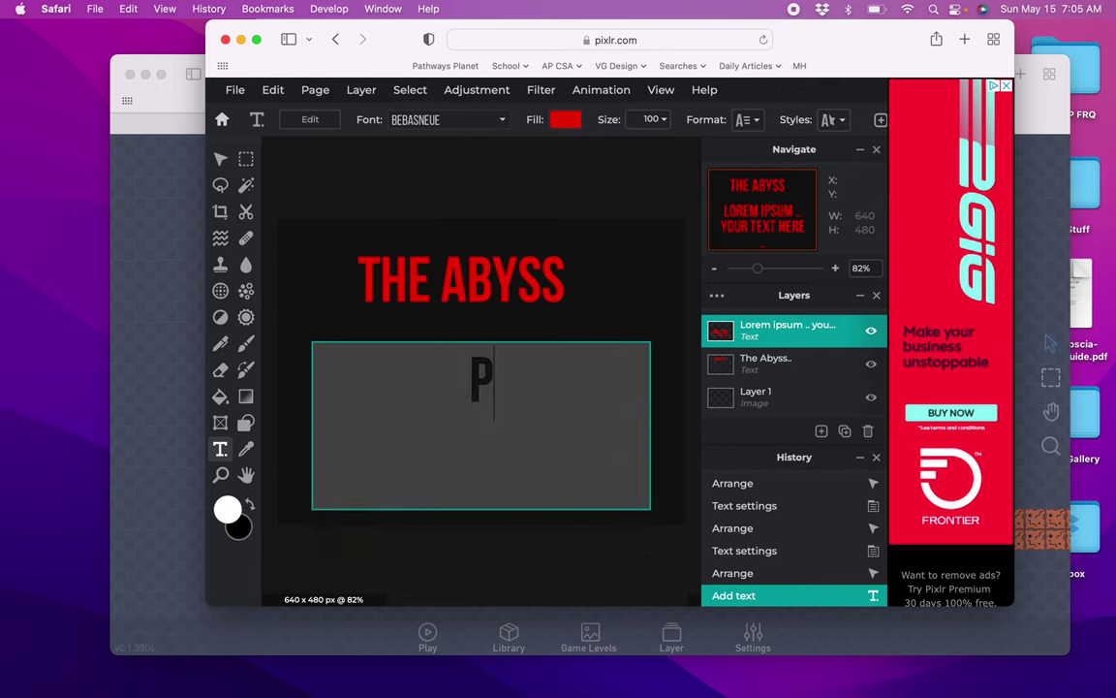
type("RESS ENT")
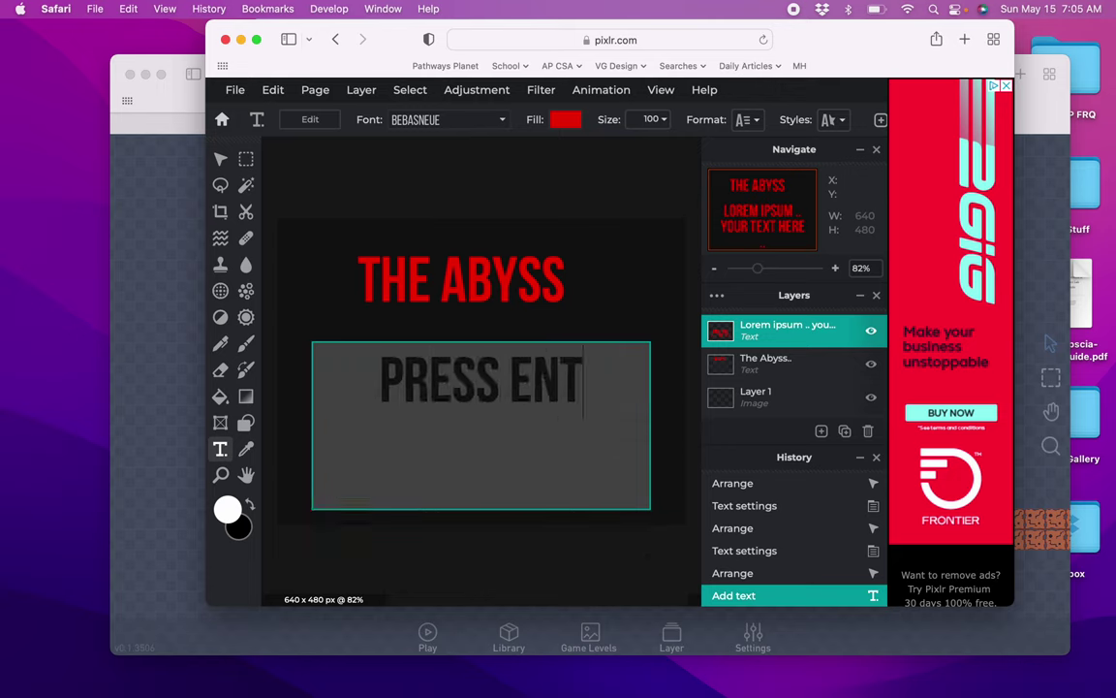
type("ER TO STAE")
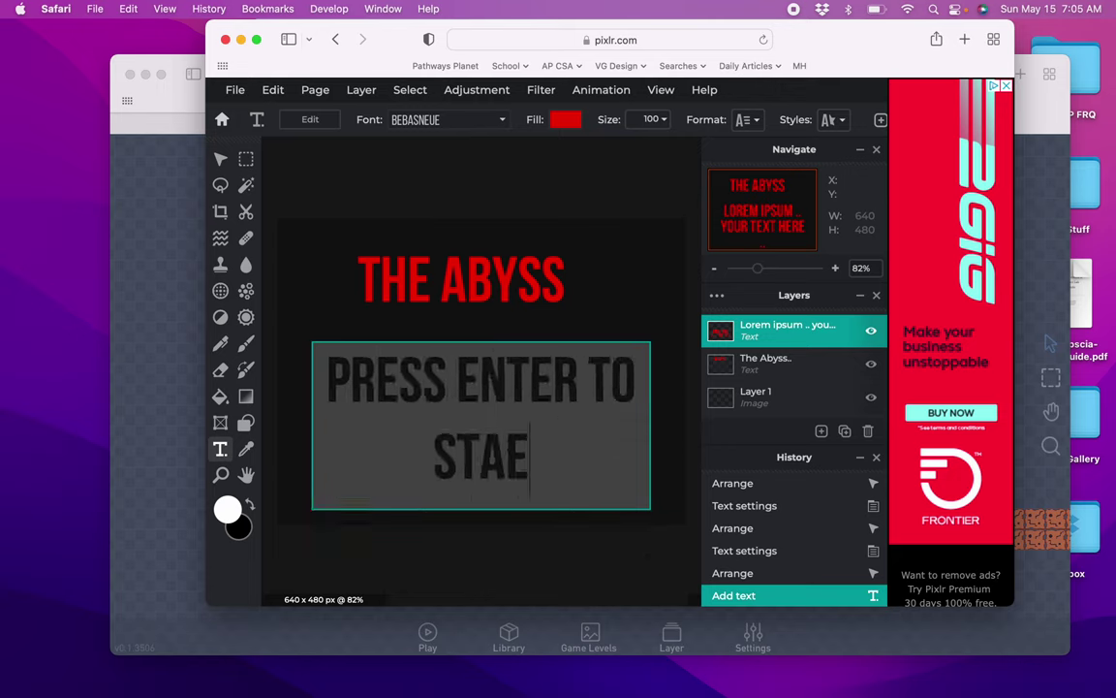
key("BackSpace")
type("RT")
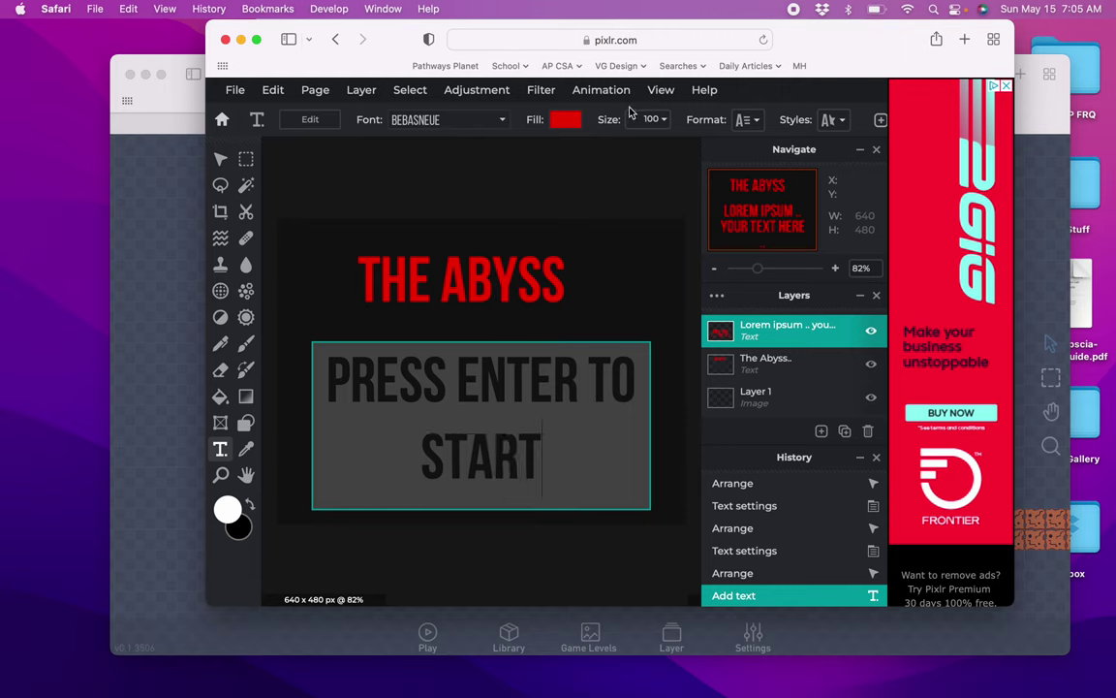
left_click(651, 132)
Shrink it to size 60 on one line, move it below the title, and nudge the title
left_click(655, 120)
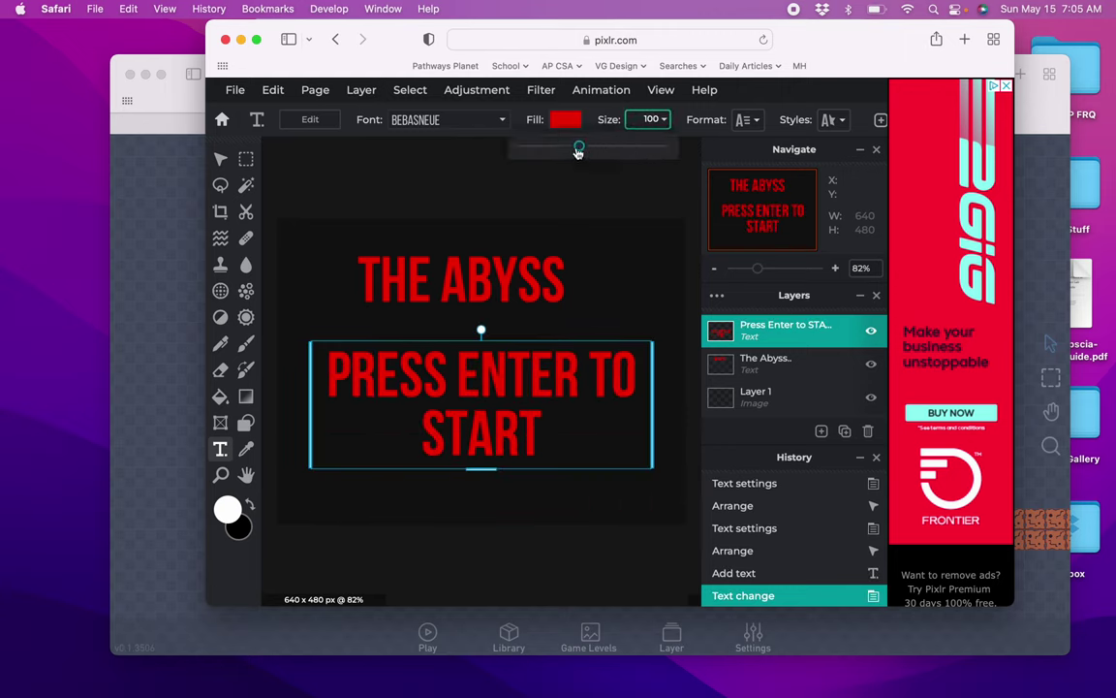
left_click_drag(578, 147, 555, 150)
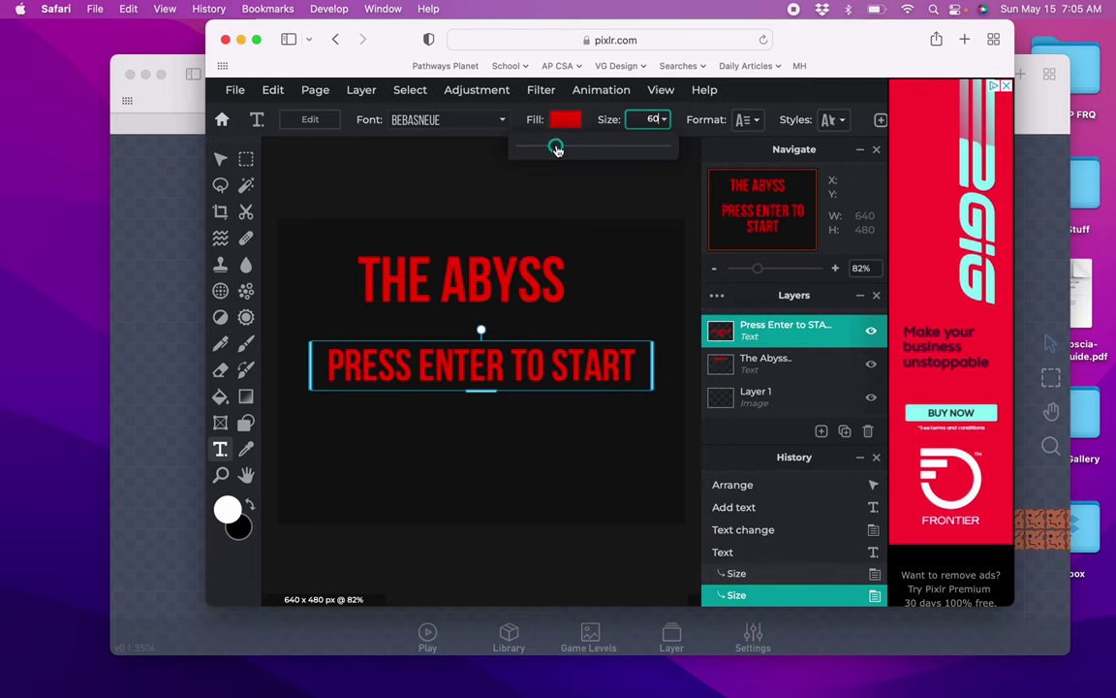
left_click(455, 422)
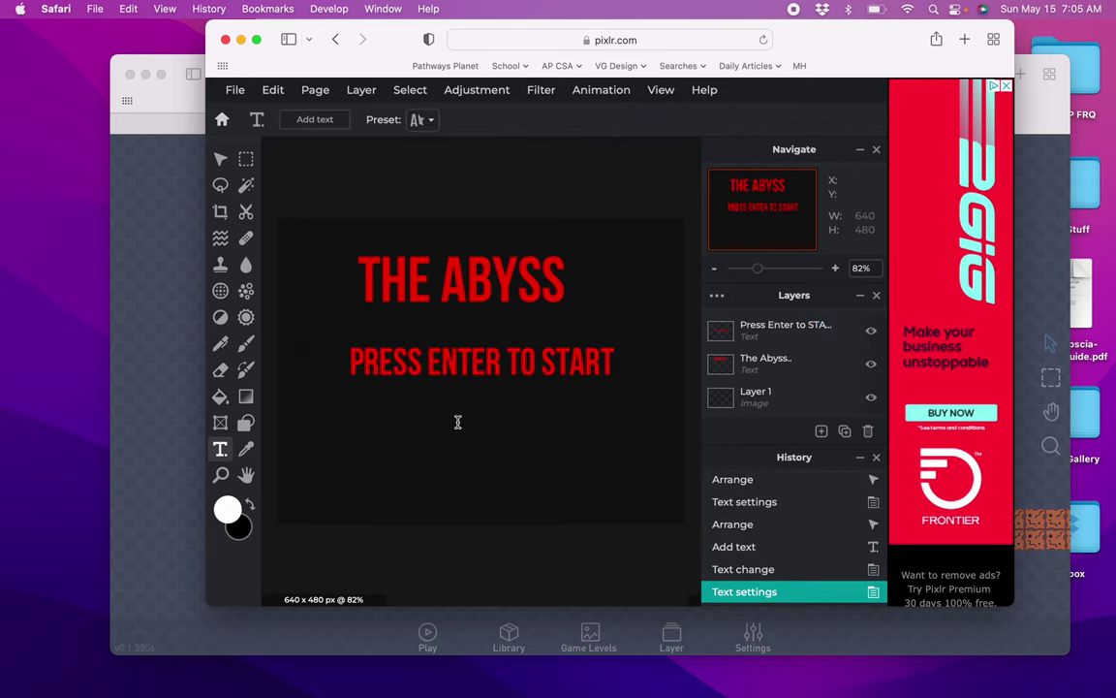
left_click(443, 363)
left_click_drag(442, 356, 441, 482)
left_click_drag(445, 251, 456, 248)
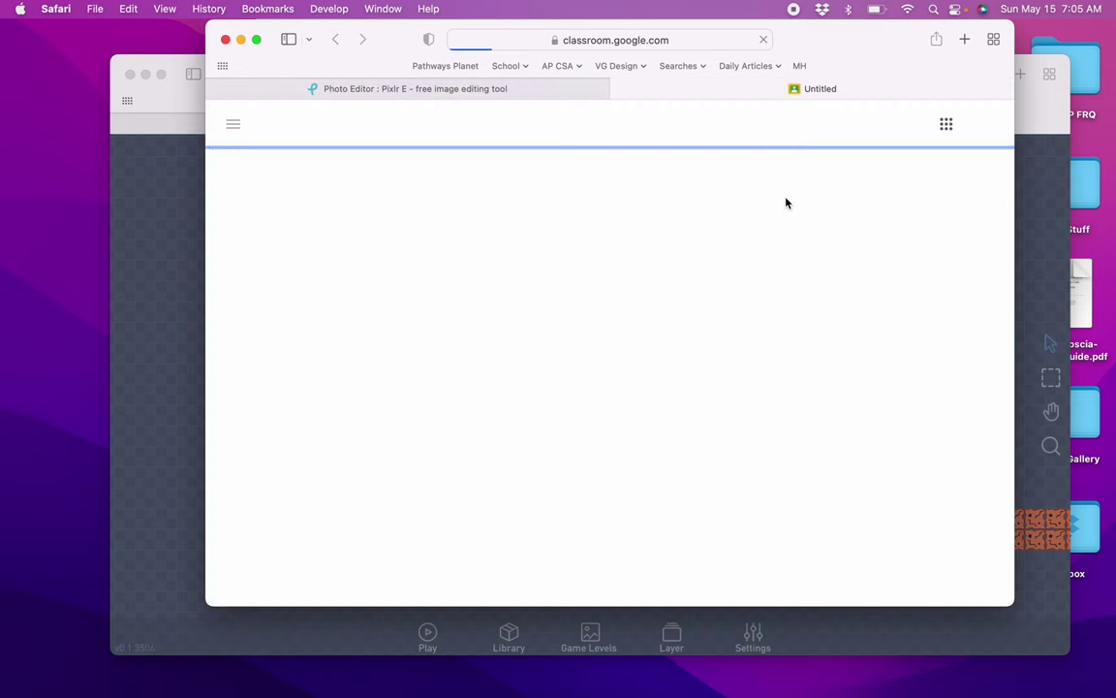
Search Google for mars and switch to image results
left_click(659, 42)
type("m")
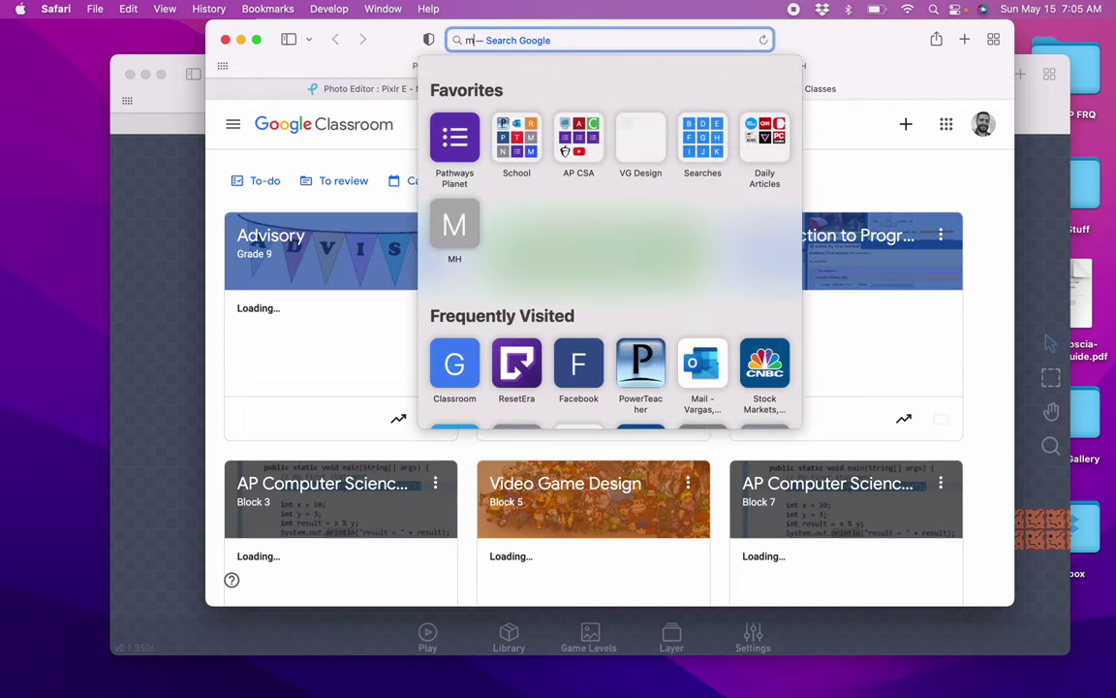
type("ars")
key("Return")
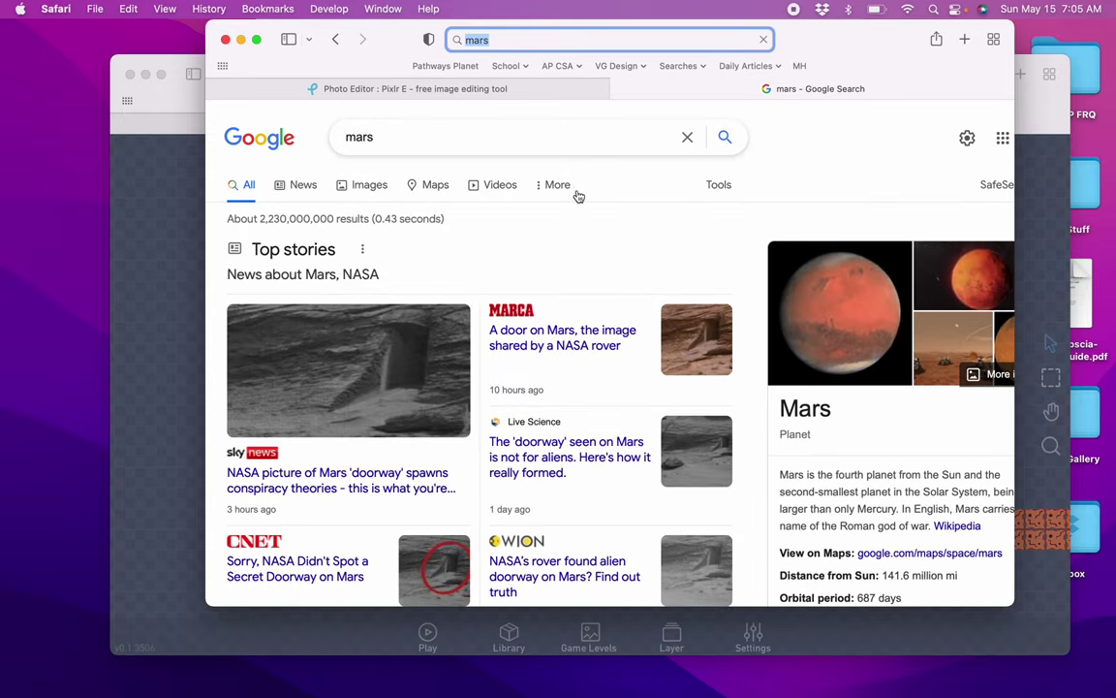
left_click(366, 187)
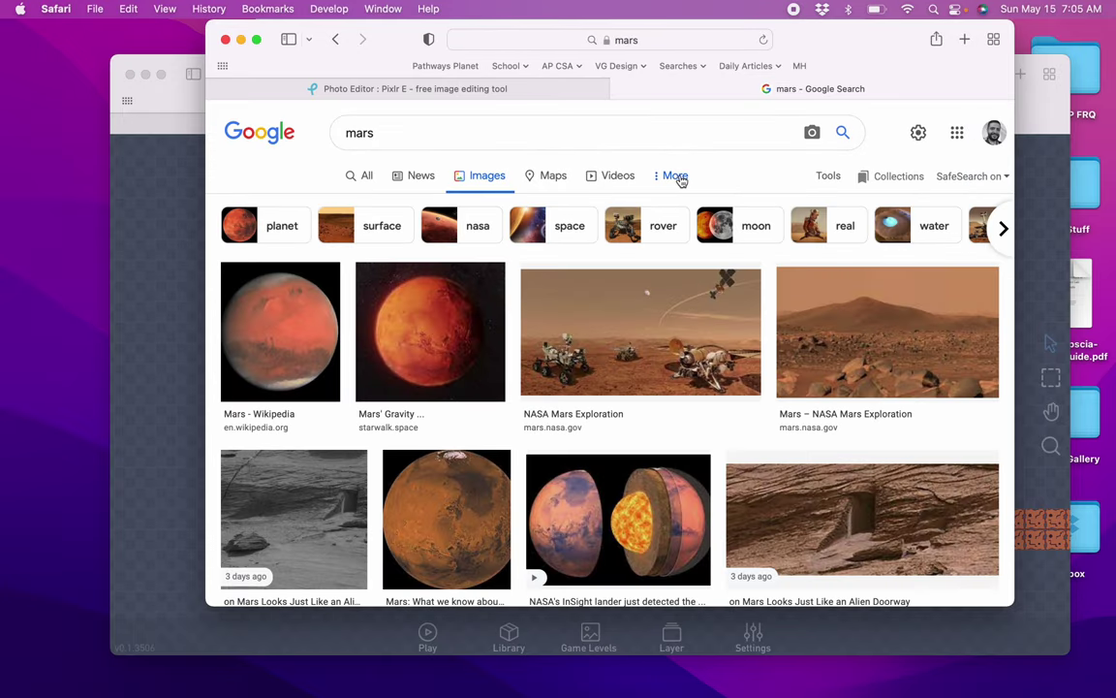
left_click(681, 181)
left_click(653, 170)
Enlarge the browser window and refine the image search to mars transparent
left_click_drag(905, 42, 804, 32)
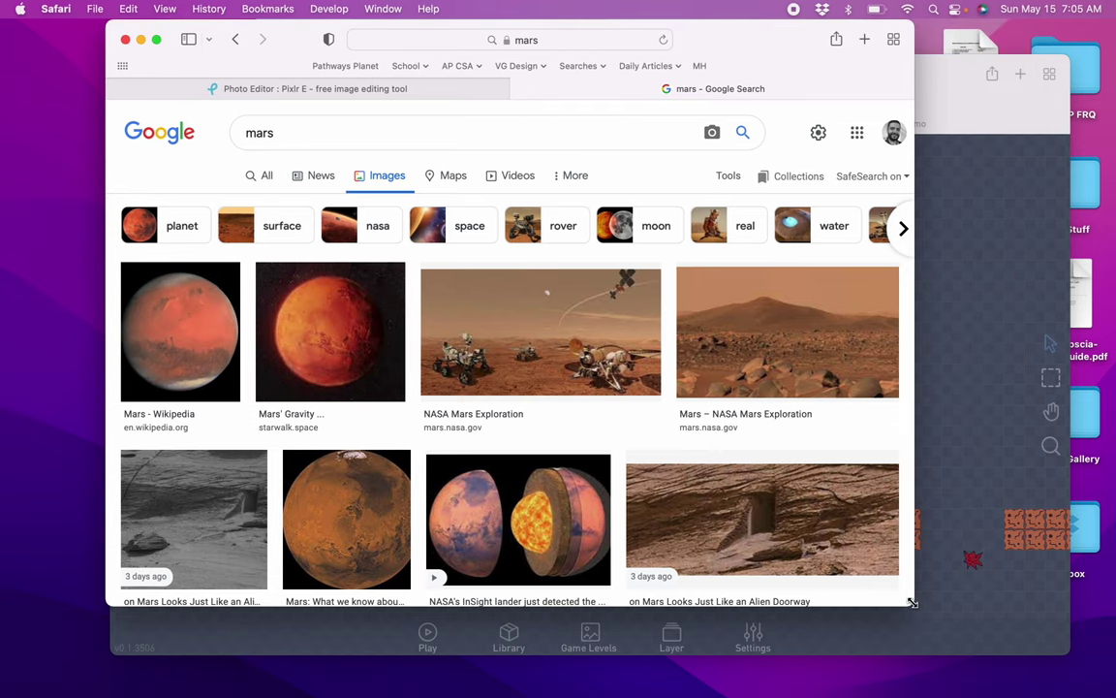
left_click_drag(913, 606, 1067, 670)
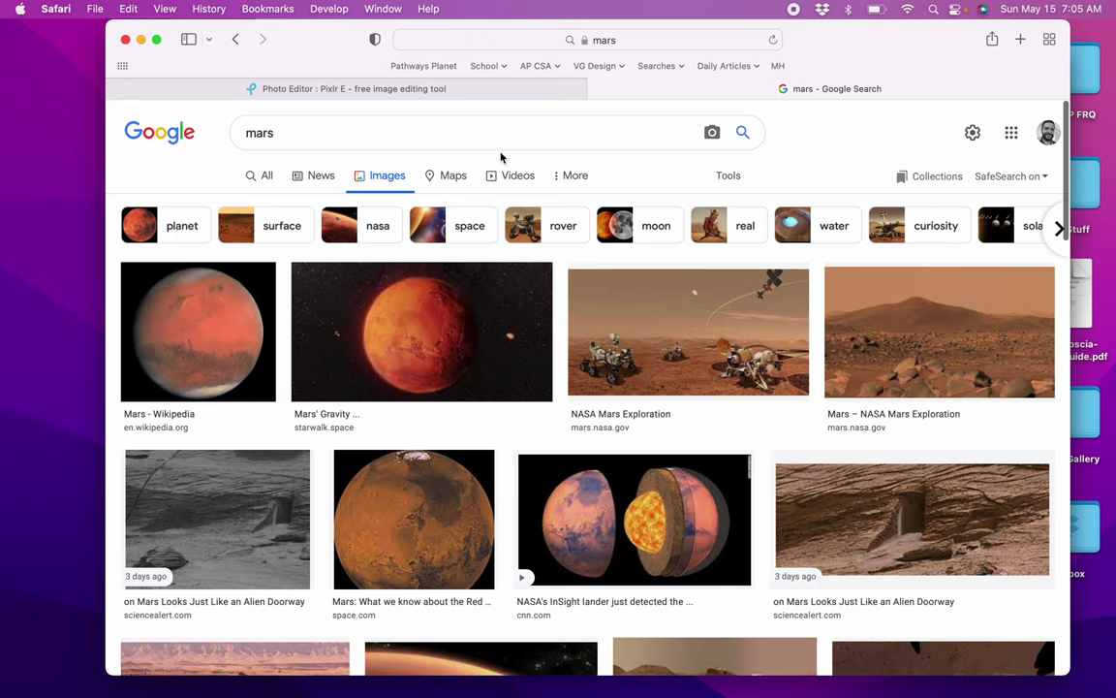
left_click(571, 178)
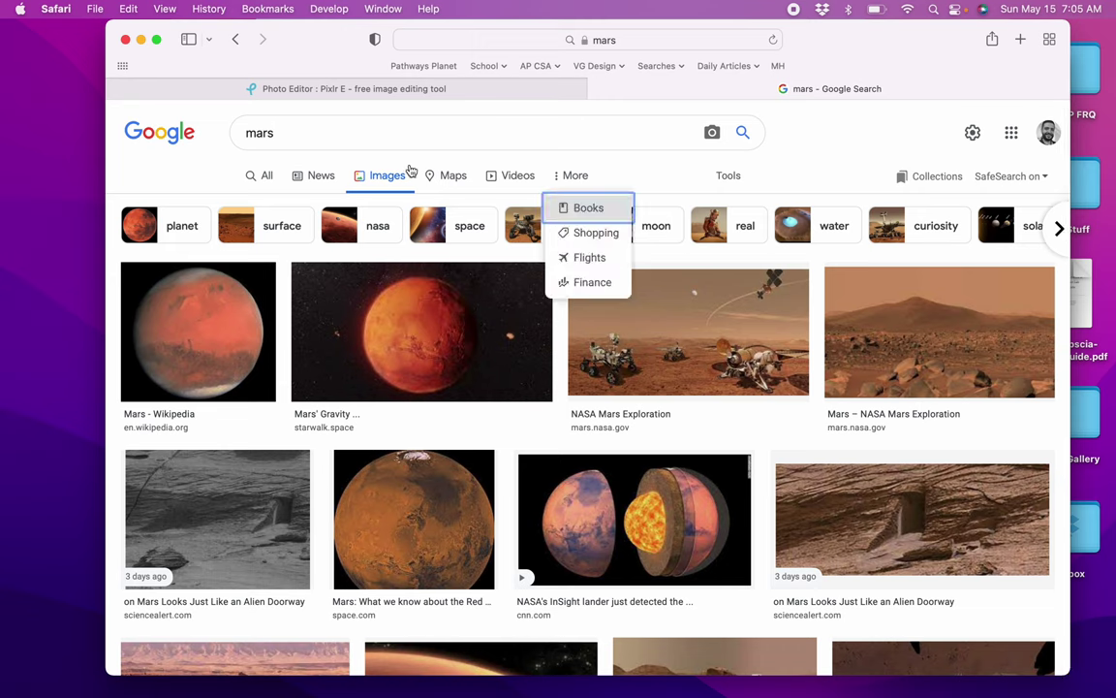
left_click(405, 126)
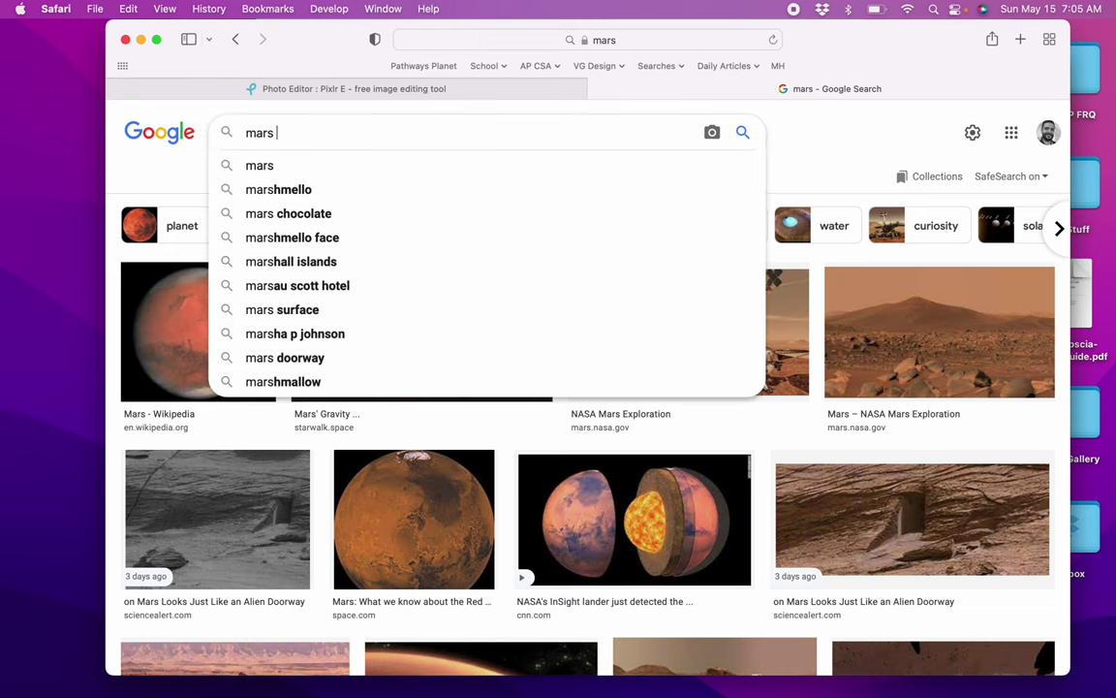
type("trans")
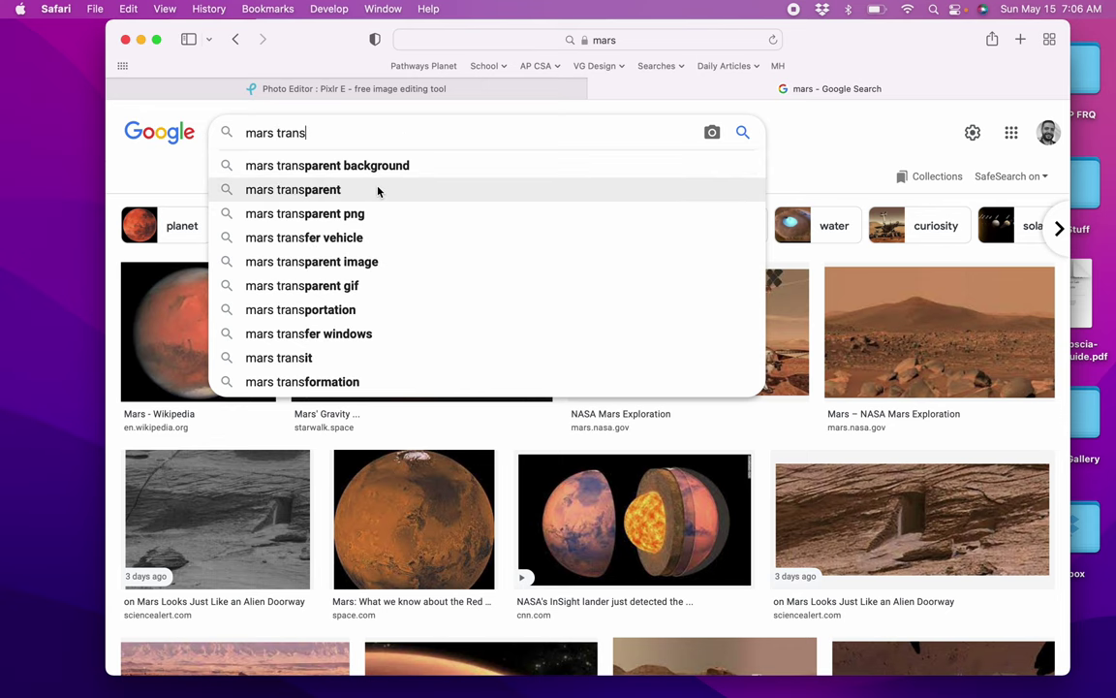
left_click(378, 189)
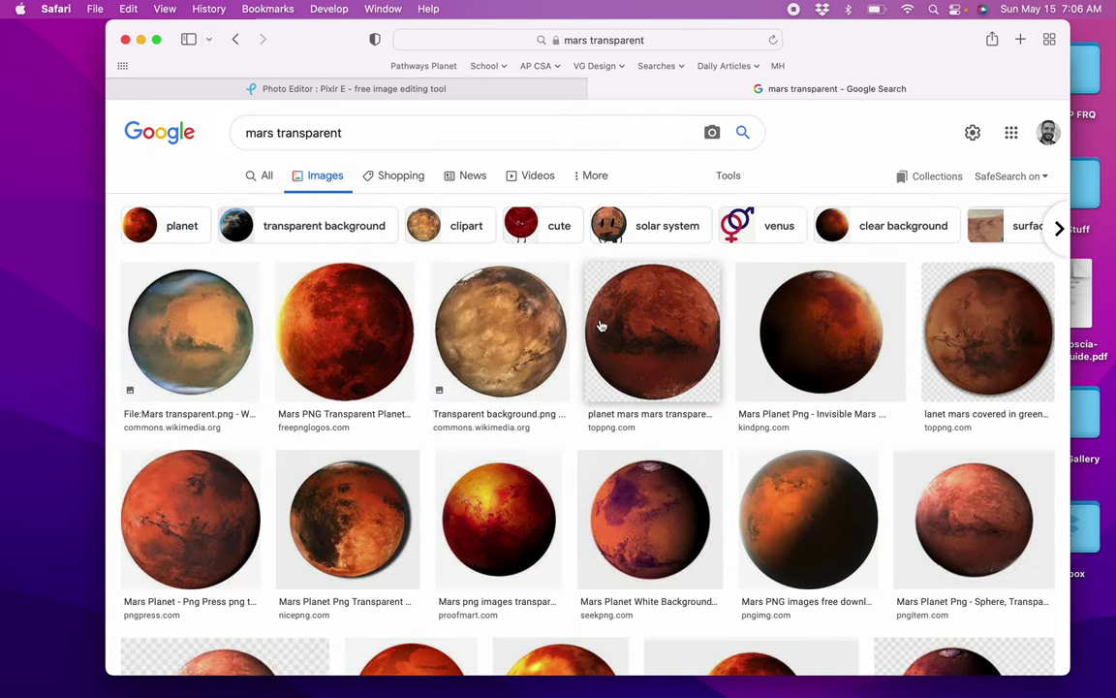
Preview the kindpng and clipart Mars results, then return to the image results
left_click(819, 324)
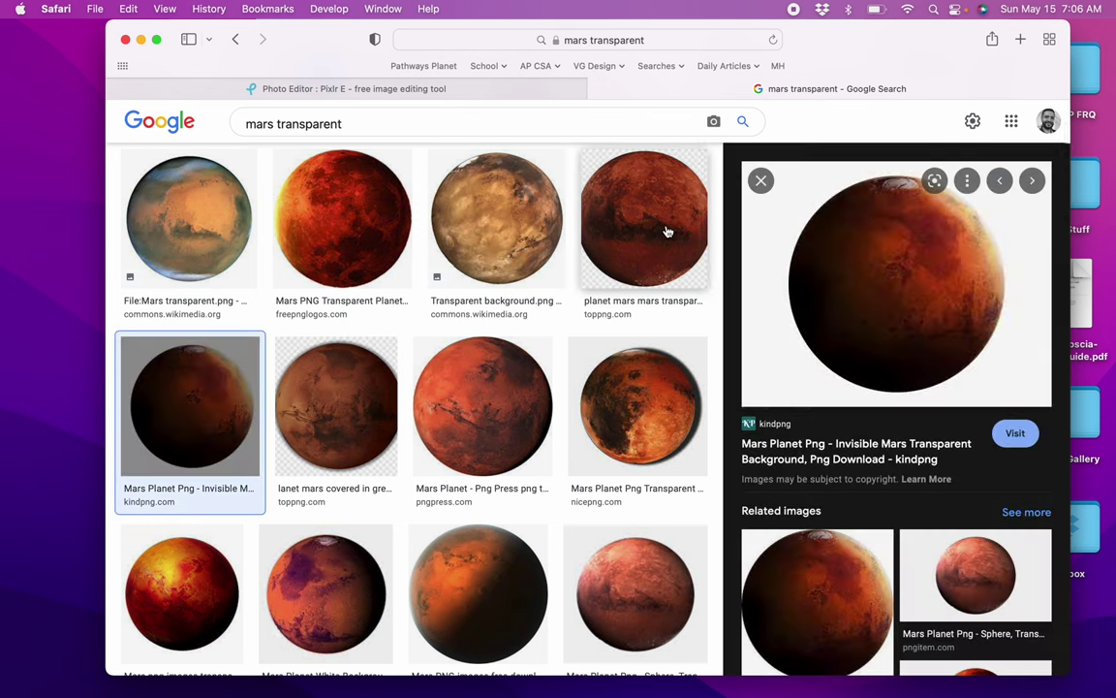
left_click_drag(842, 261, 723, 309)
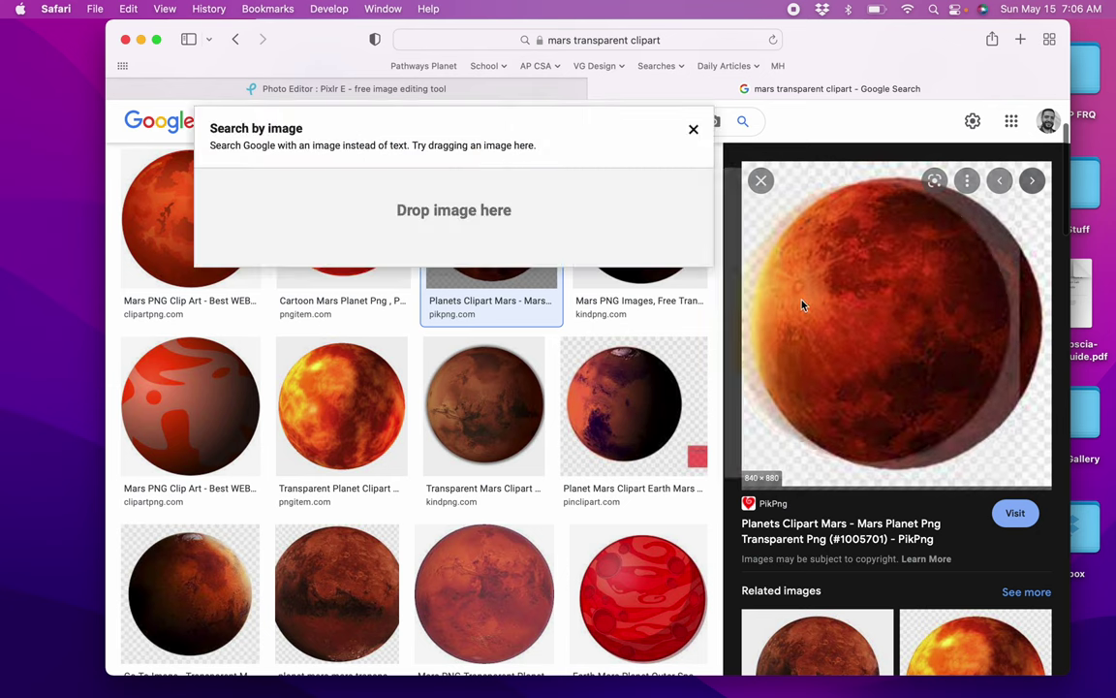
left_click_drag(721, 270, 174, 208)
left_click(236, 40)
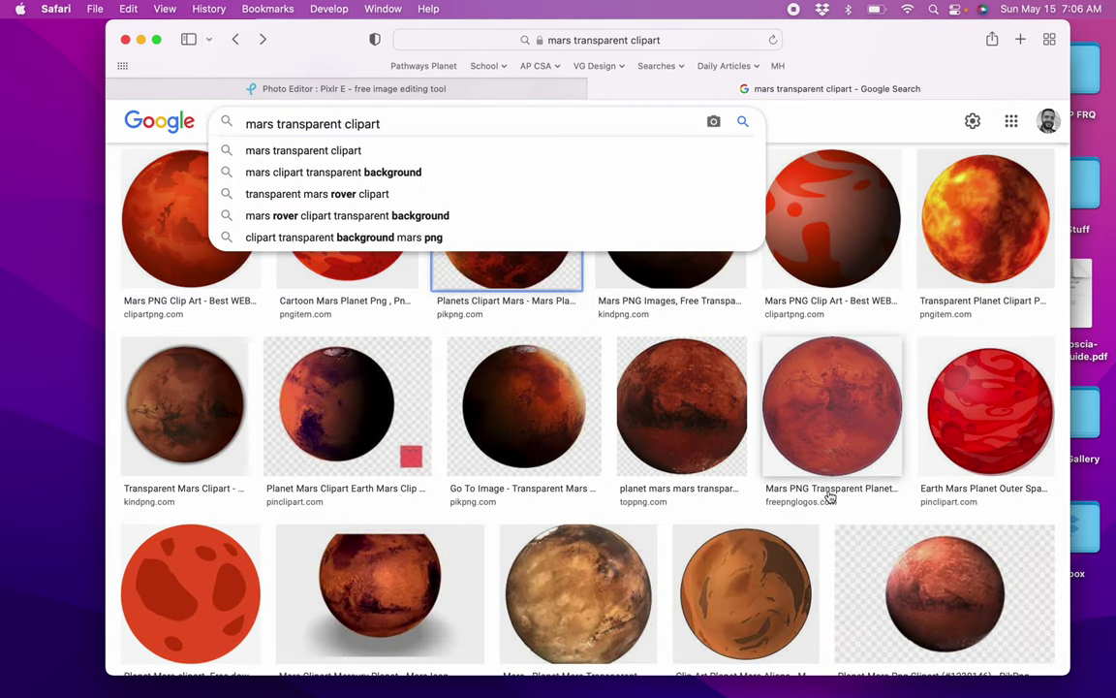
left_click(237, 40)
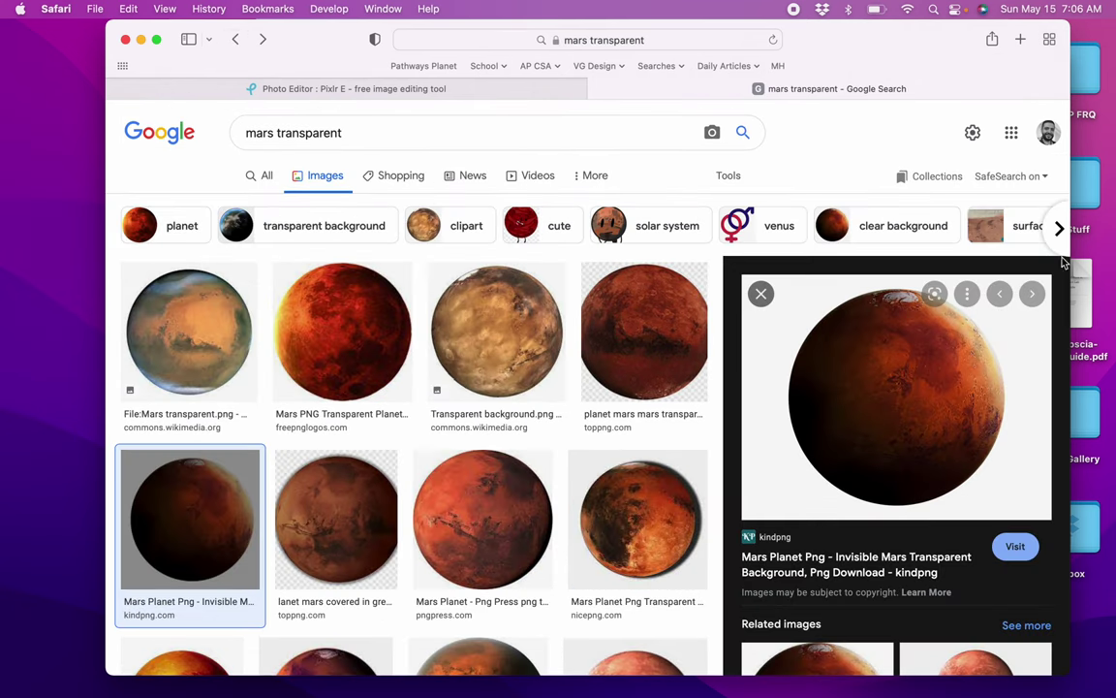
key("Escape")
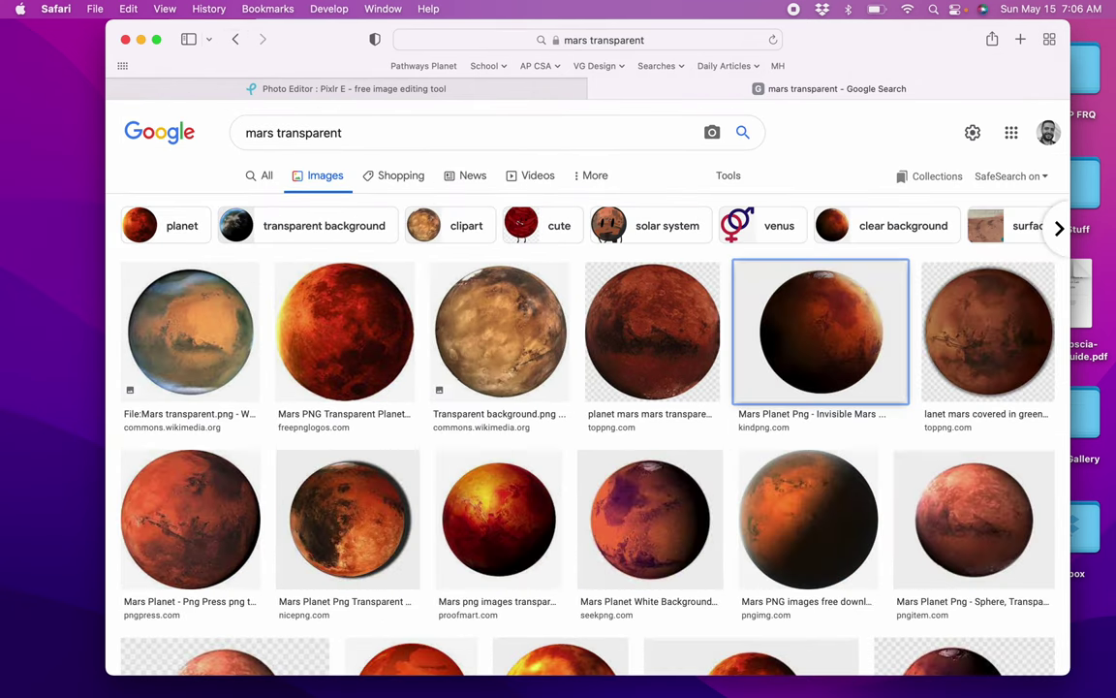
Preview the lanet Mars transparent image, visit its source page, and come back
left_click(996, 337)
left_click_drag(897, 279, 810, 279)
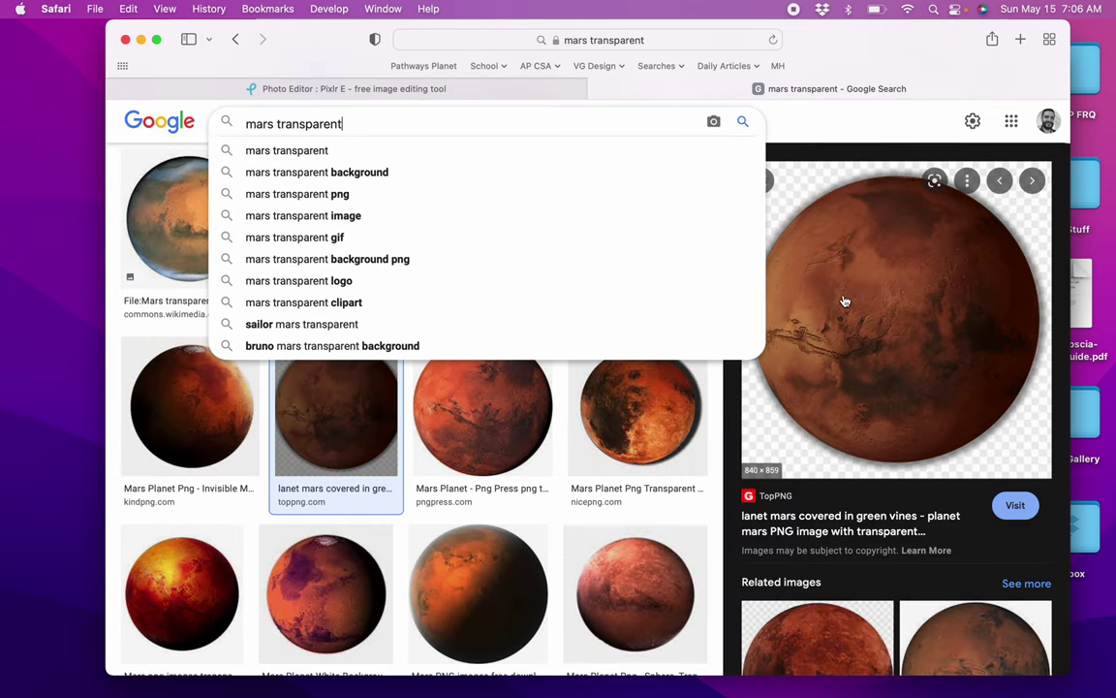
left_click(846, 302)
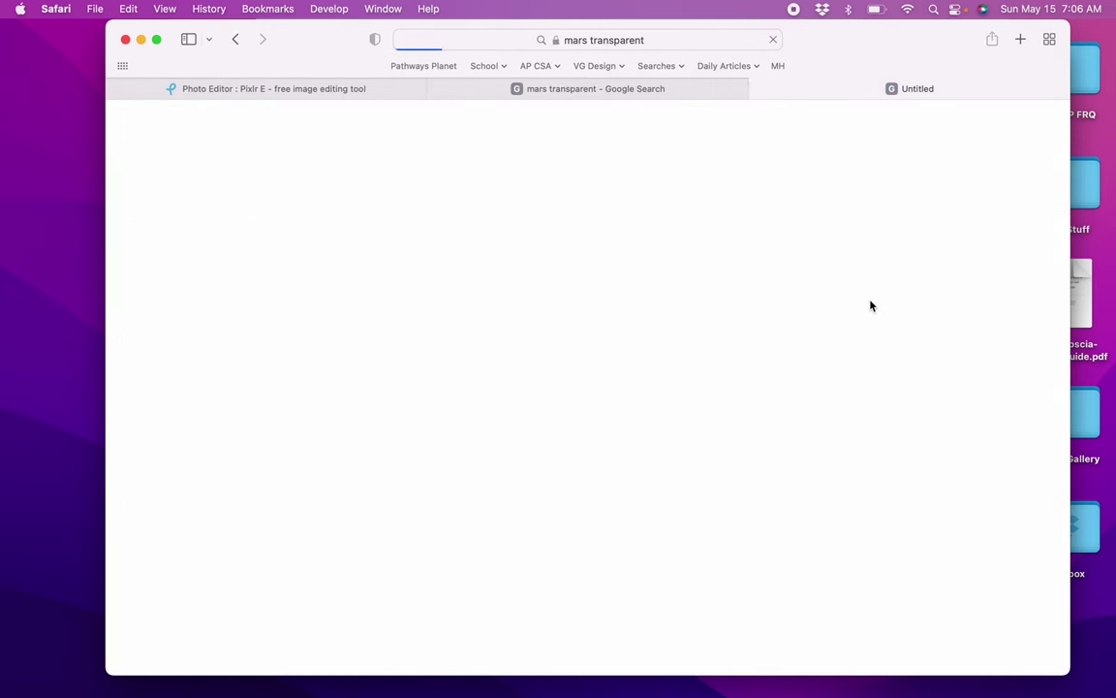
scroll(607, 379, "down", 5)
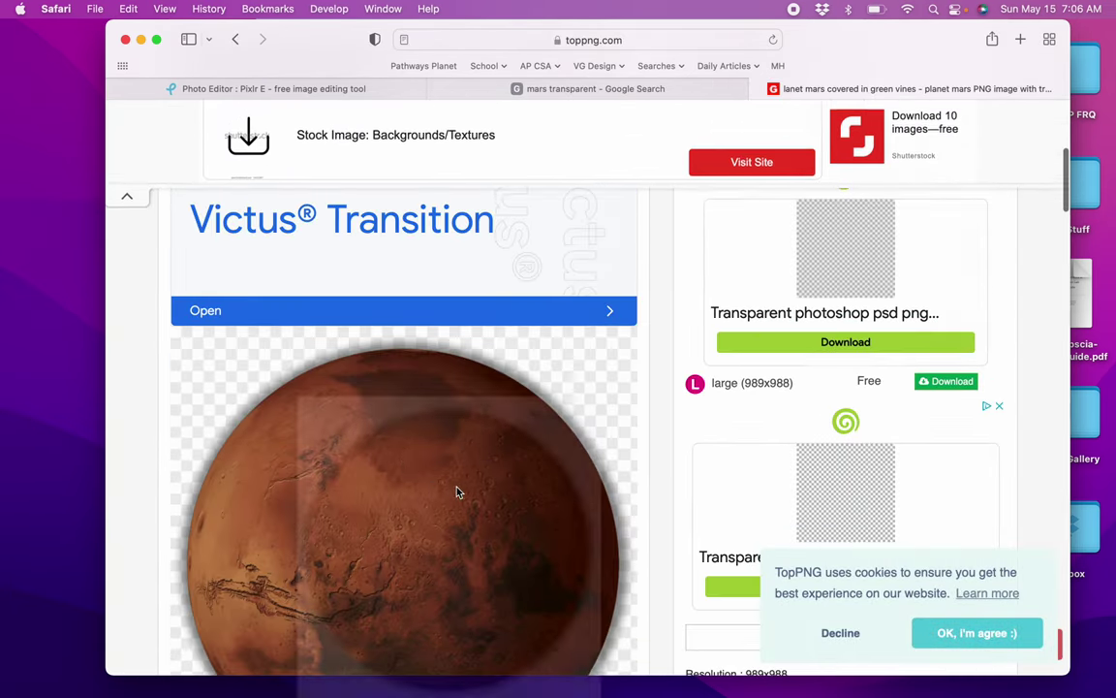
left_click_drag(458, 492, 491, 506)
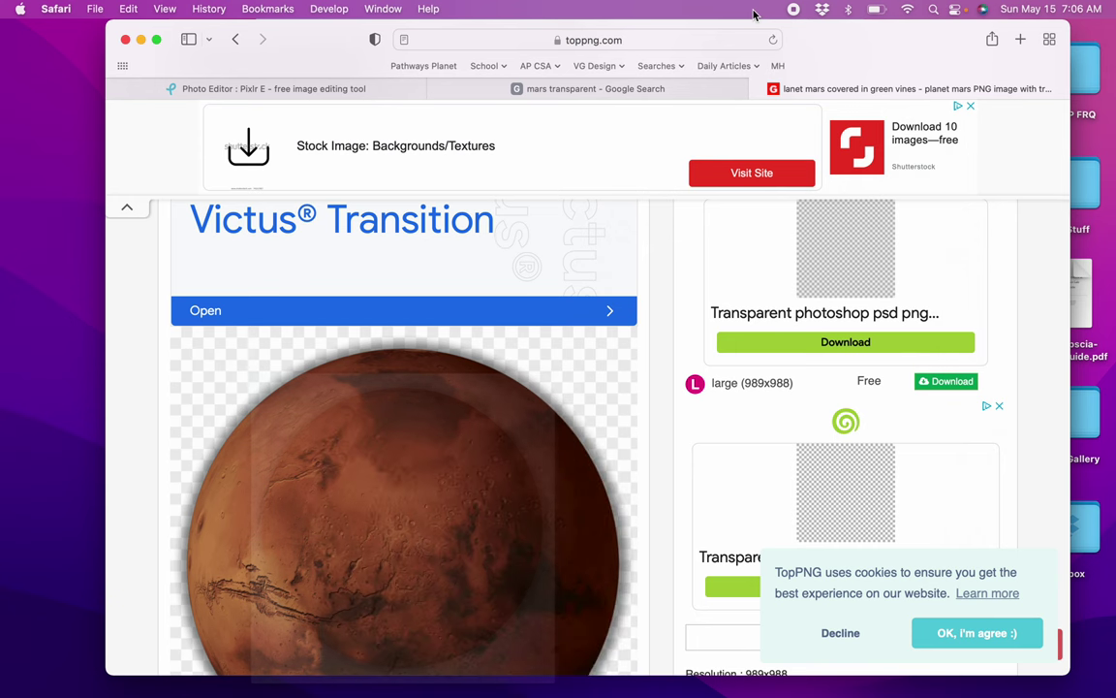
left_click(625, 91)
scroll(541, 324, "down", 1)
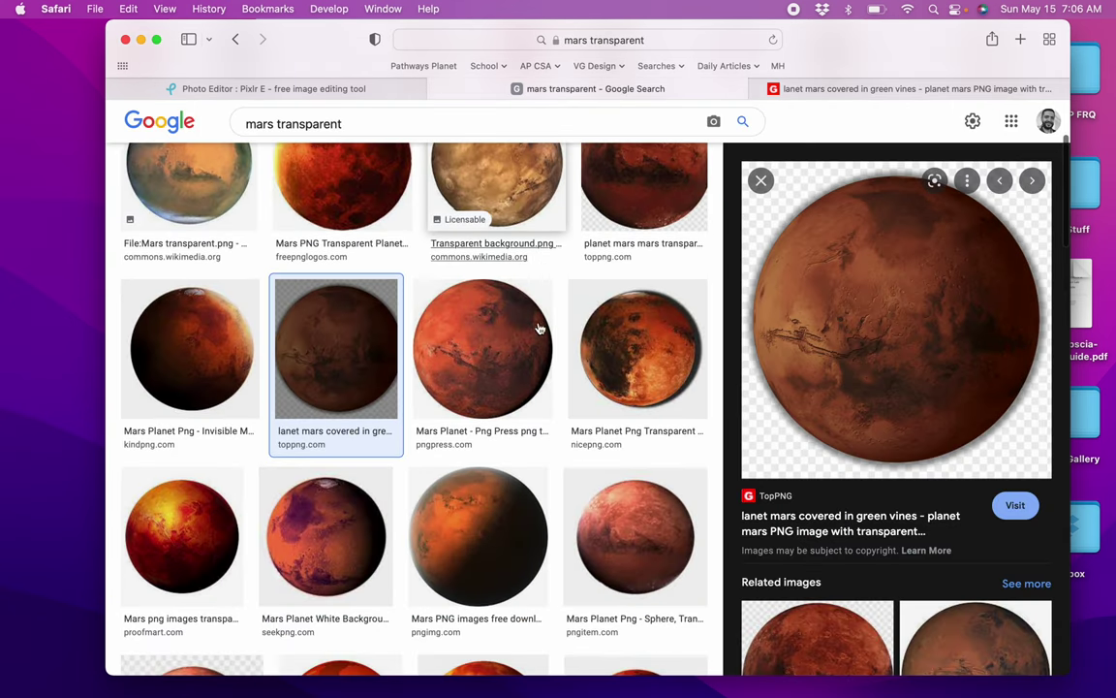
Copy the Png Press Mars Planet image from its large preview
left_click(494, 344)
left_click_drag(494, 344, 917, 277)
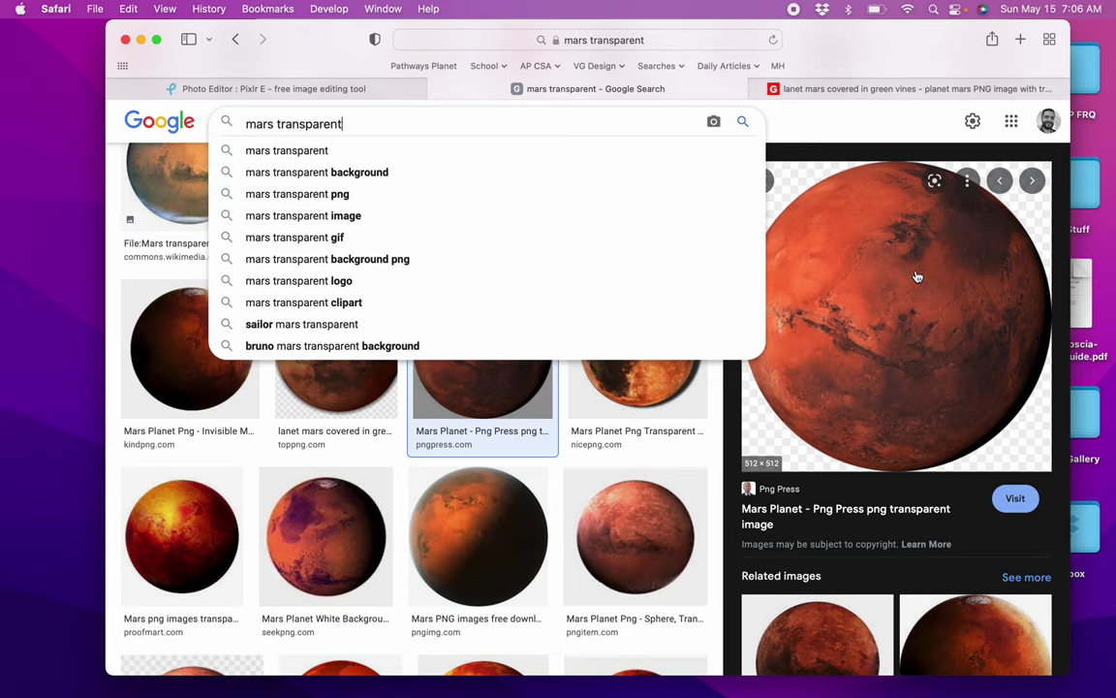
right_click(918, 277)
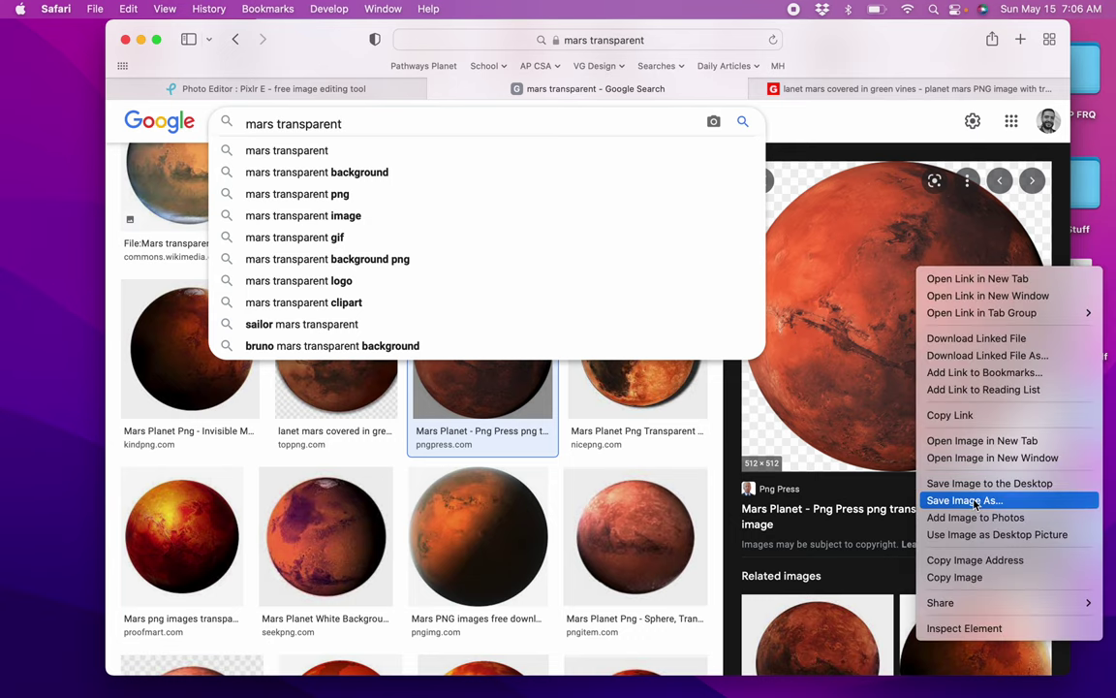
left_click(970, 578)
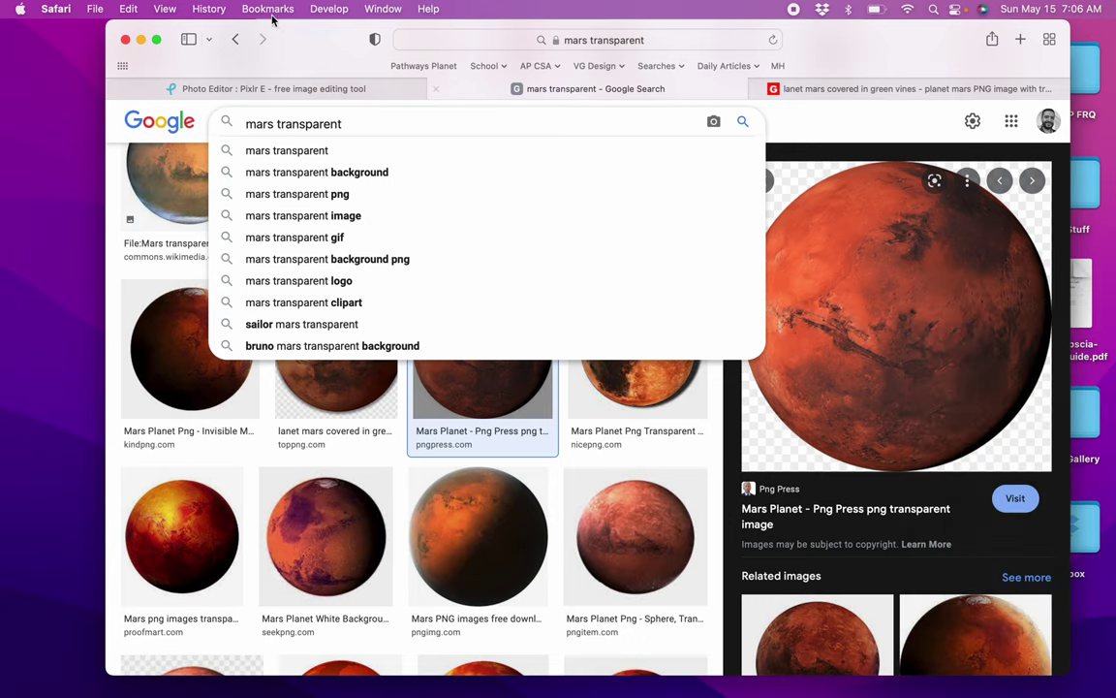
Paste the copied Mars image into the Title Screen as a new layer
left_click(242, 88)
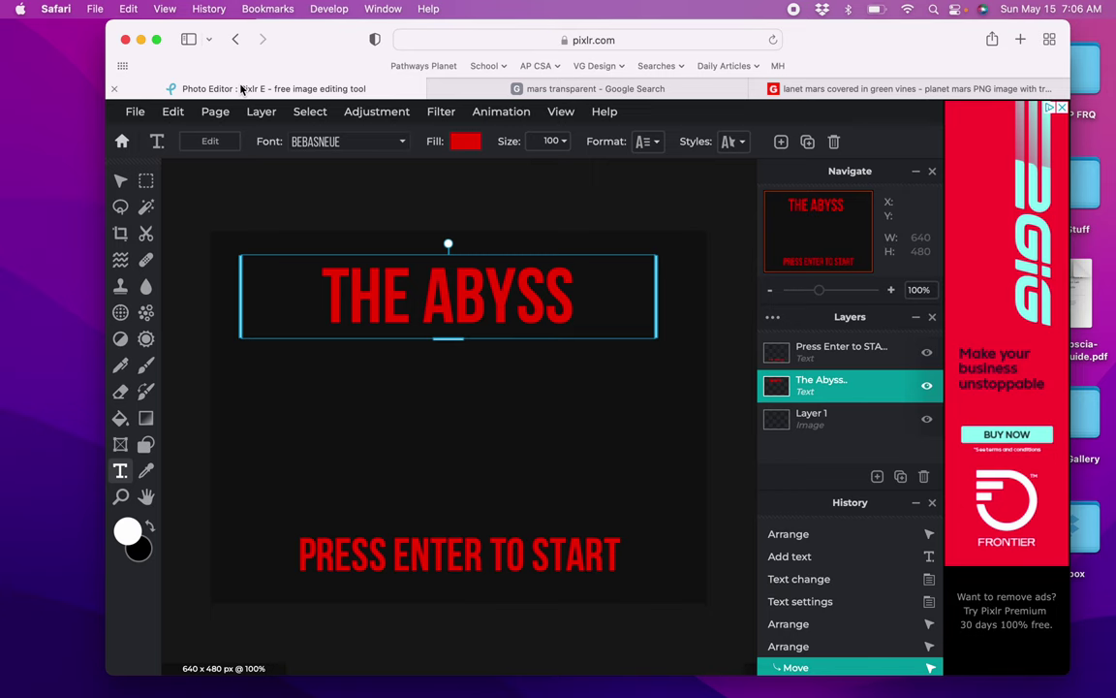
left_click(174, 112)
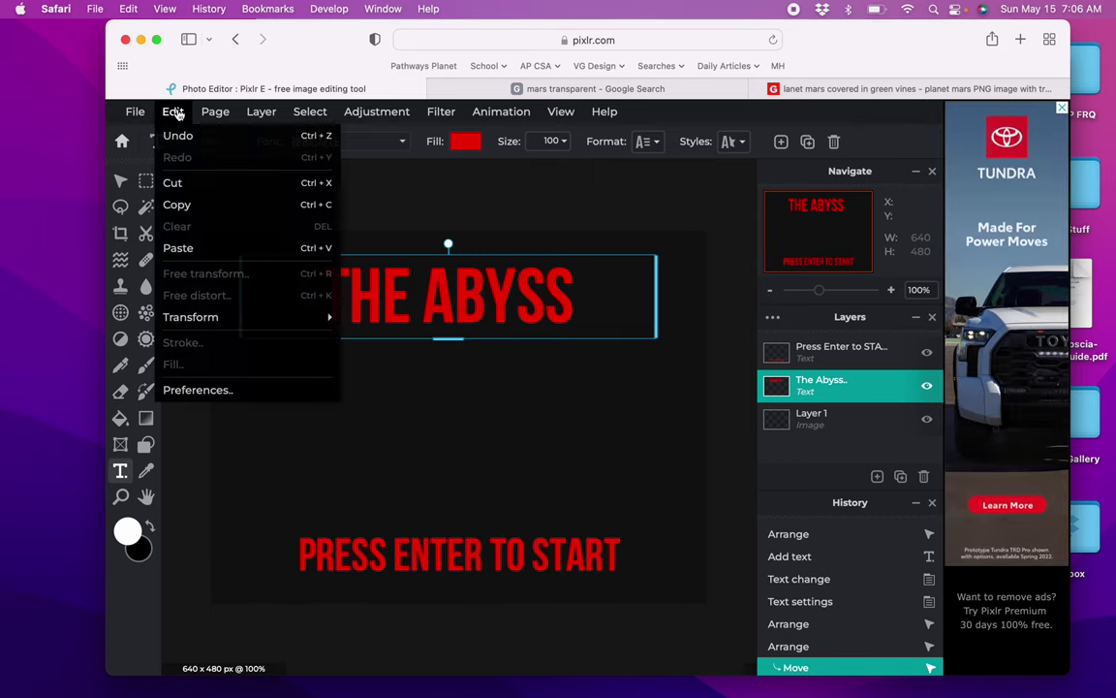
left_click(188, 251)
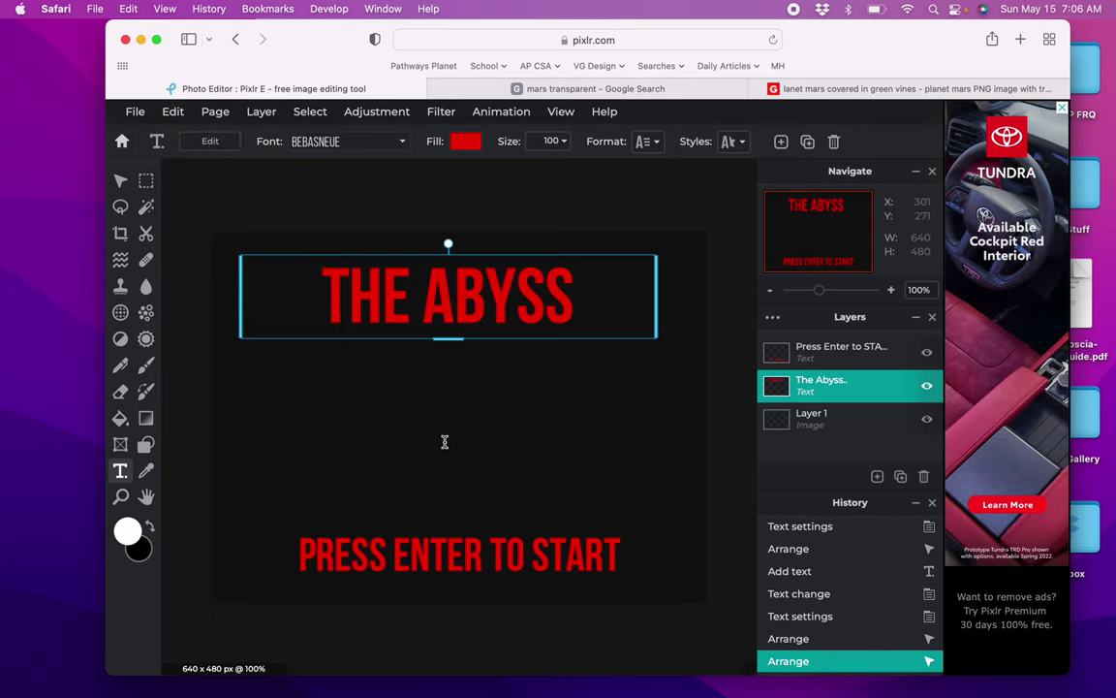
key("ctrl+v")
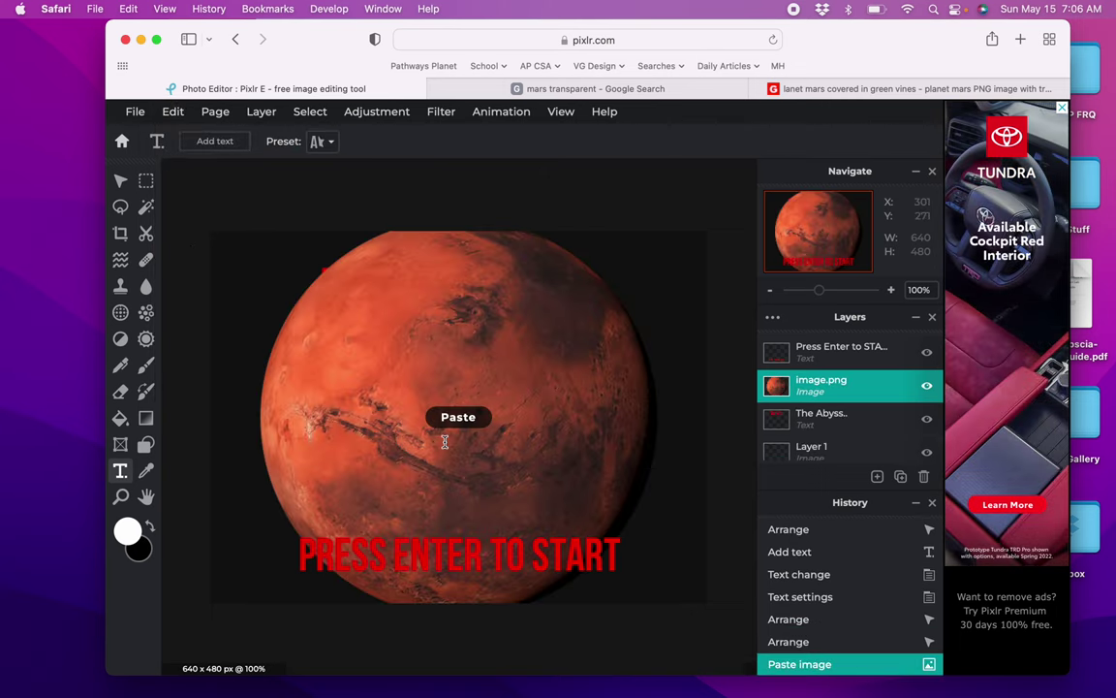
Delete the stray 'Mars' text layer and cancel the Add Text dialog
left_click_drag(443, 392, 452, 428)
type("Mars")
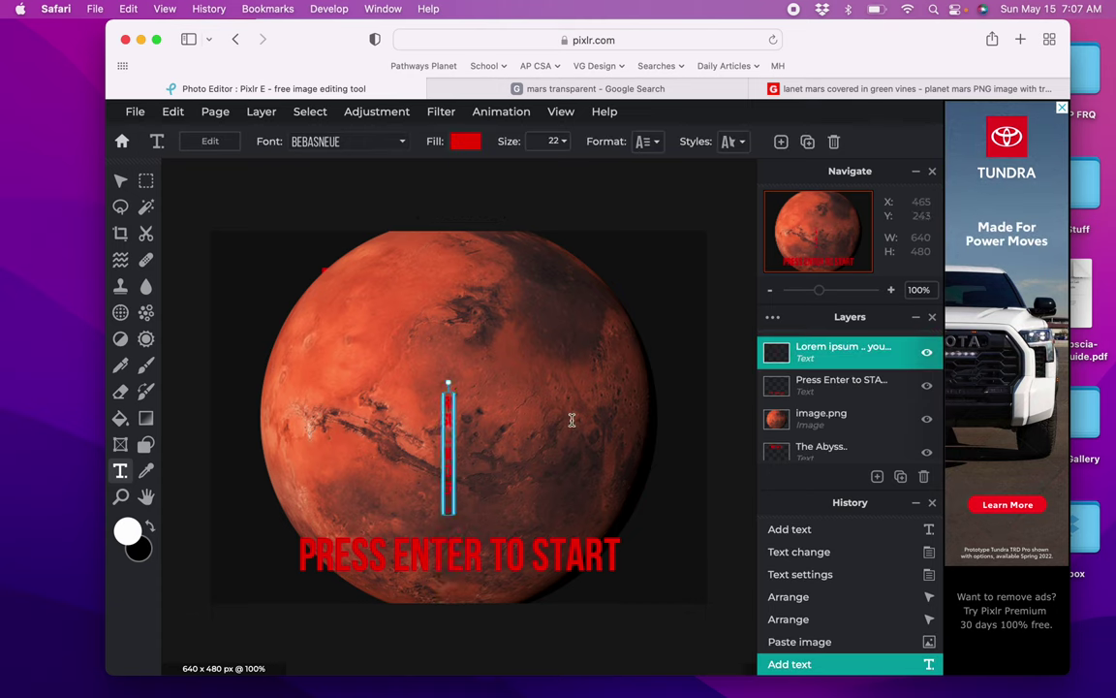
key("Delete")
left_click(821, 388)
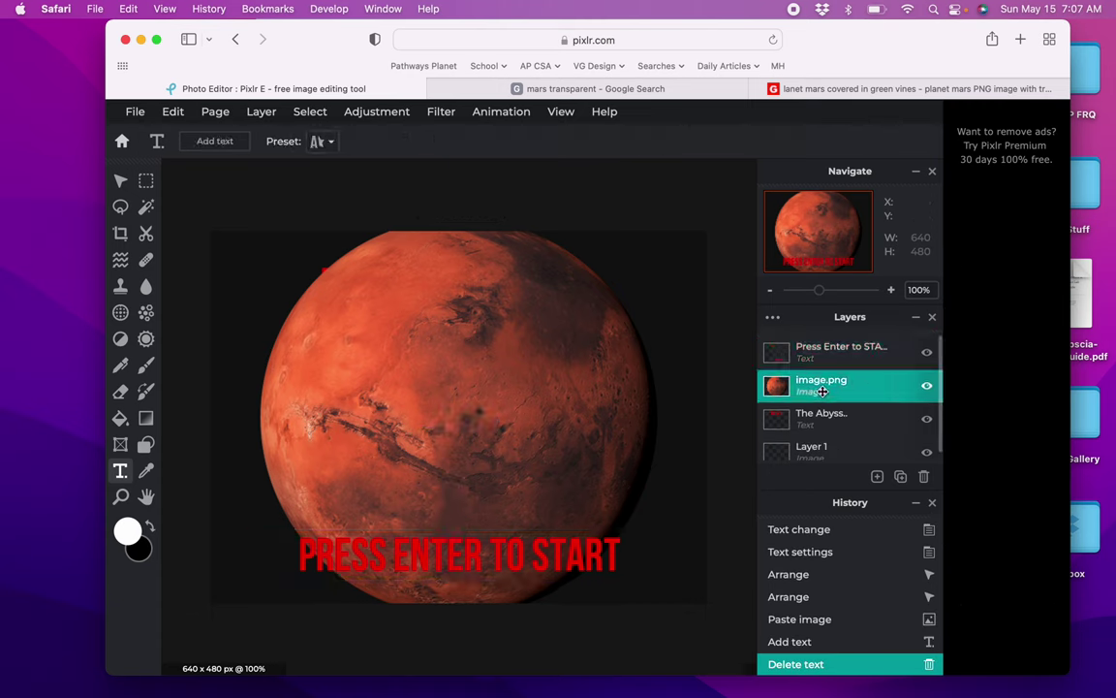
left_click(349, 379)
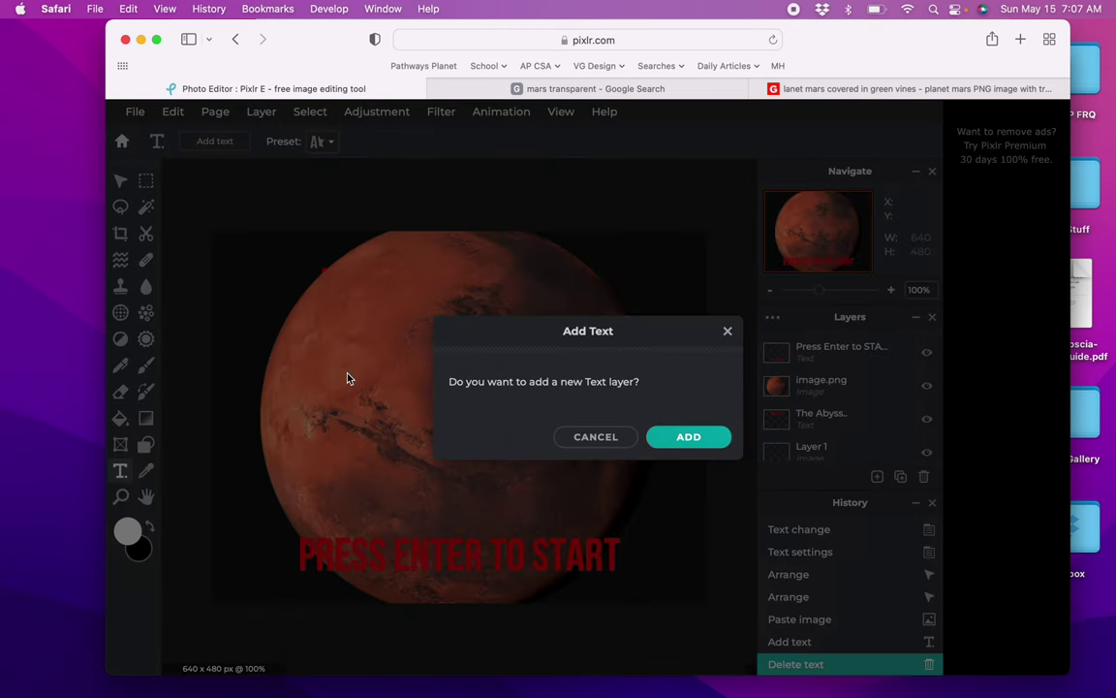
left_click(595, 438)
left_click(120, 182)
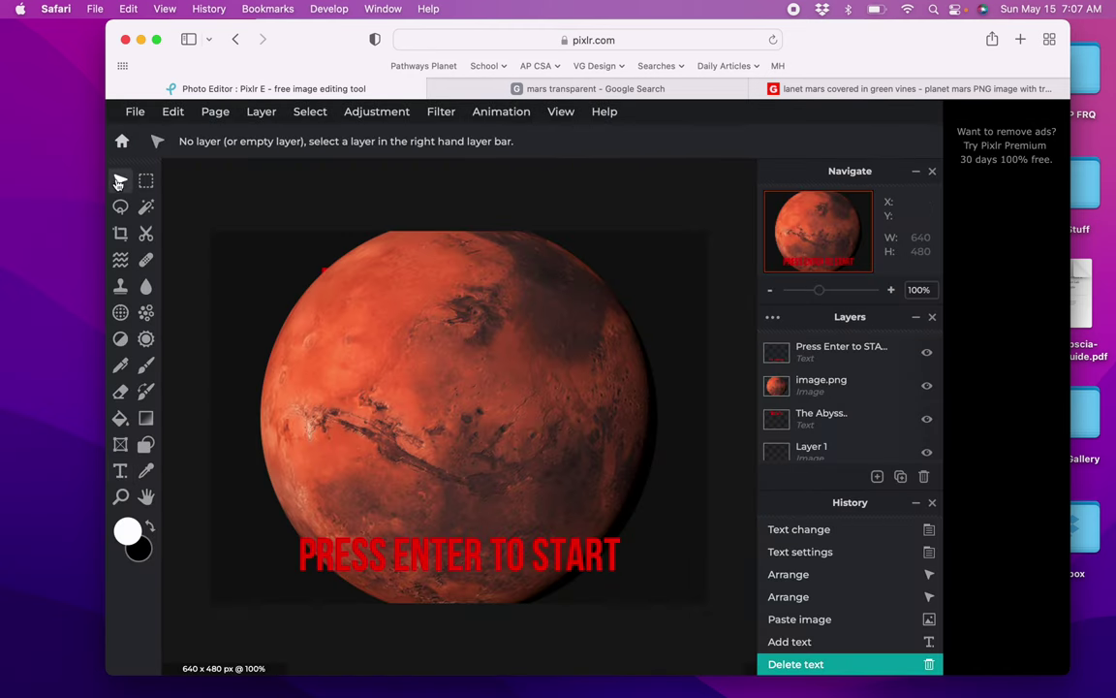
Scale the Mars layer down to 259 × 259 px and drop it between the two text lines
left_click_drag(431, 337, 451, 378)
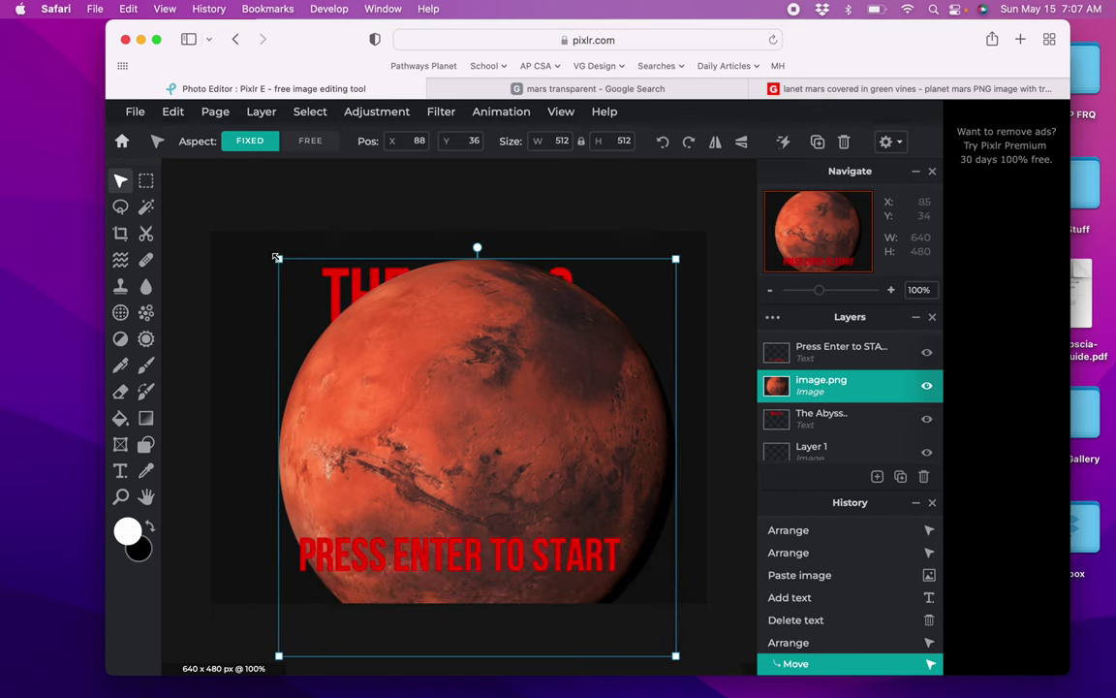
left_click_drag(278, 258, 478, 401)
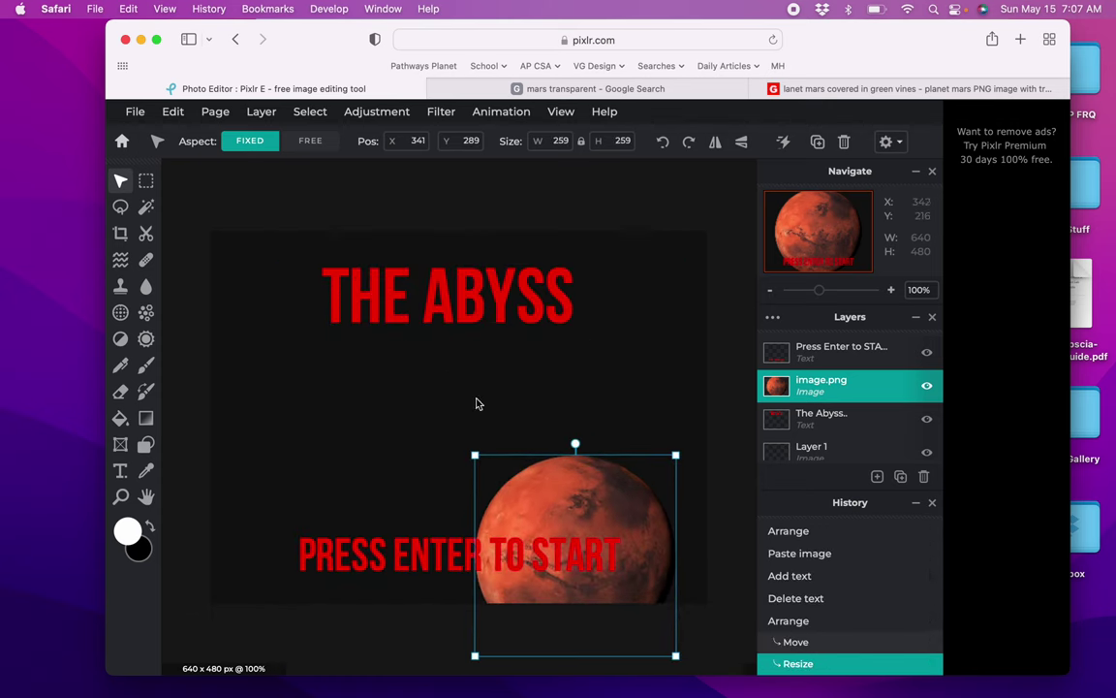
left_click_drag(578, 489, 454, 360)
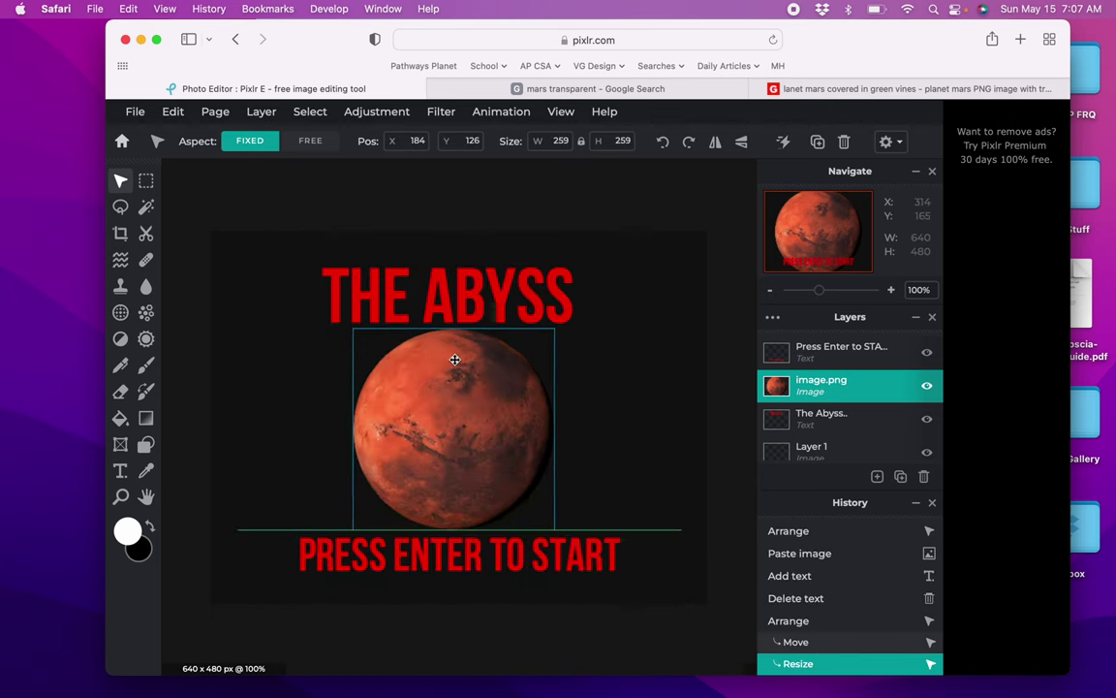
left_click(669, 396)
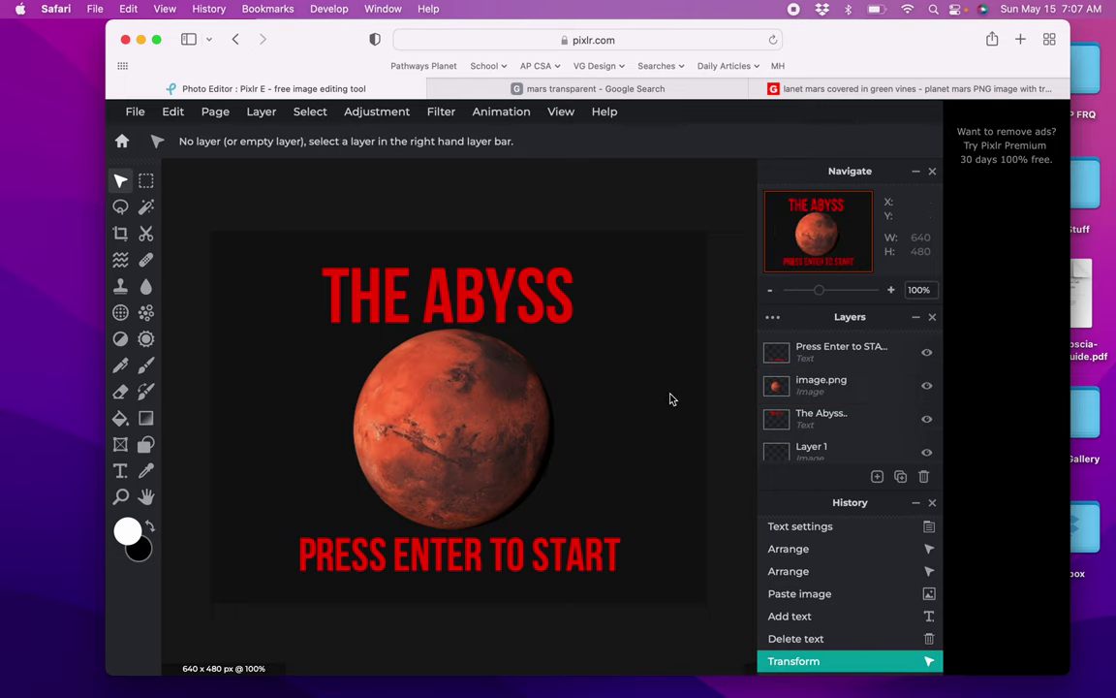
left_click(134, 114)
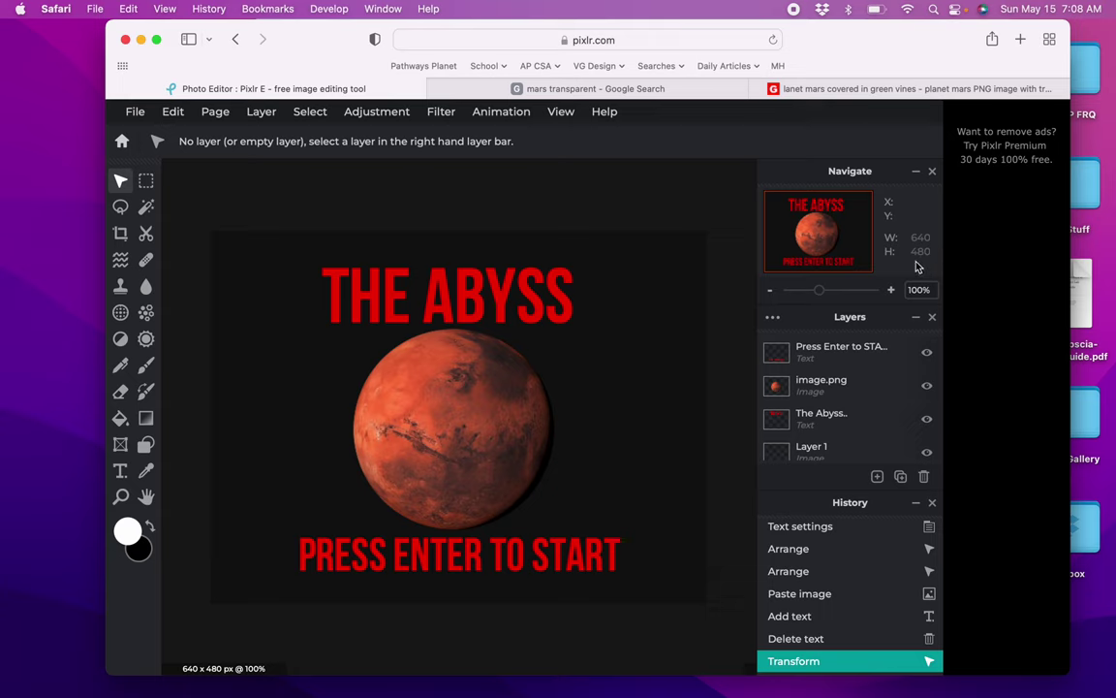
Save the title screen via File > Save as Title Screen.jpg, a 640×480 JPG at 90% quality
left_click(136, 112)
mouse_move(170, 271)
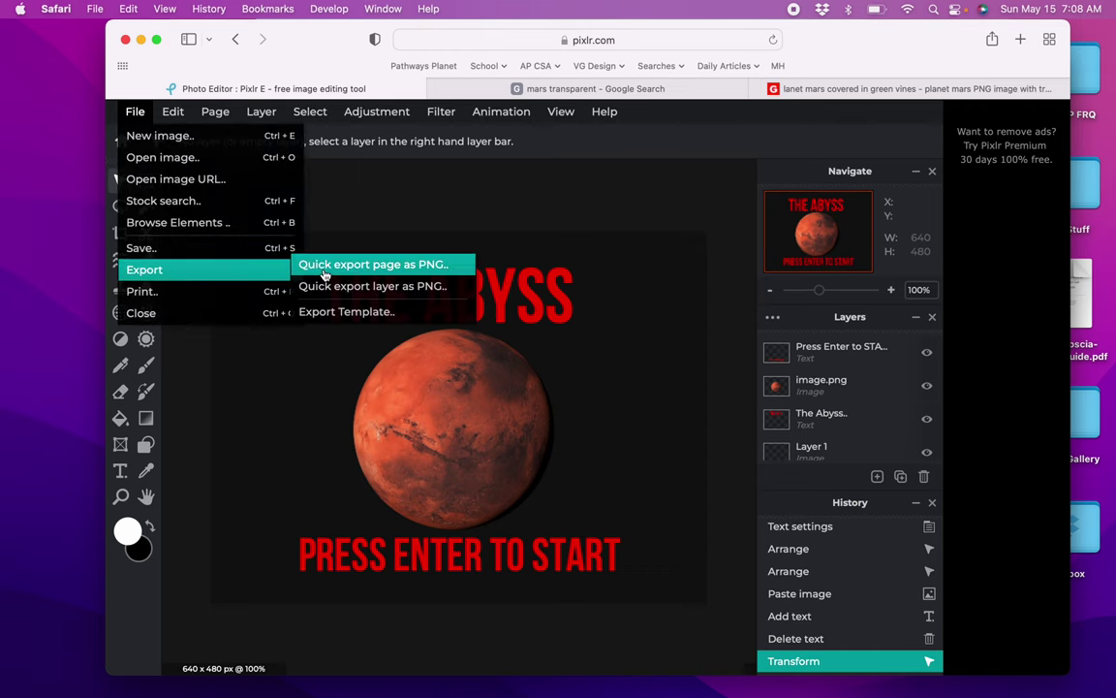
left_click(227, 250)
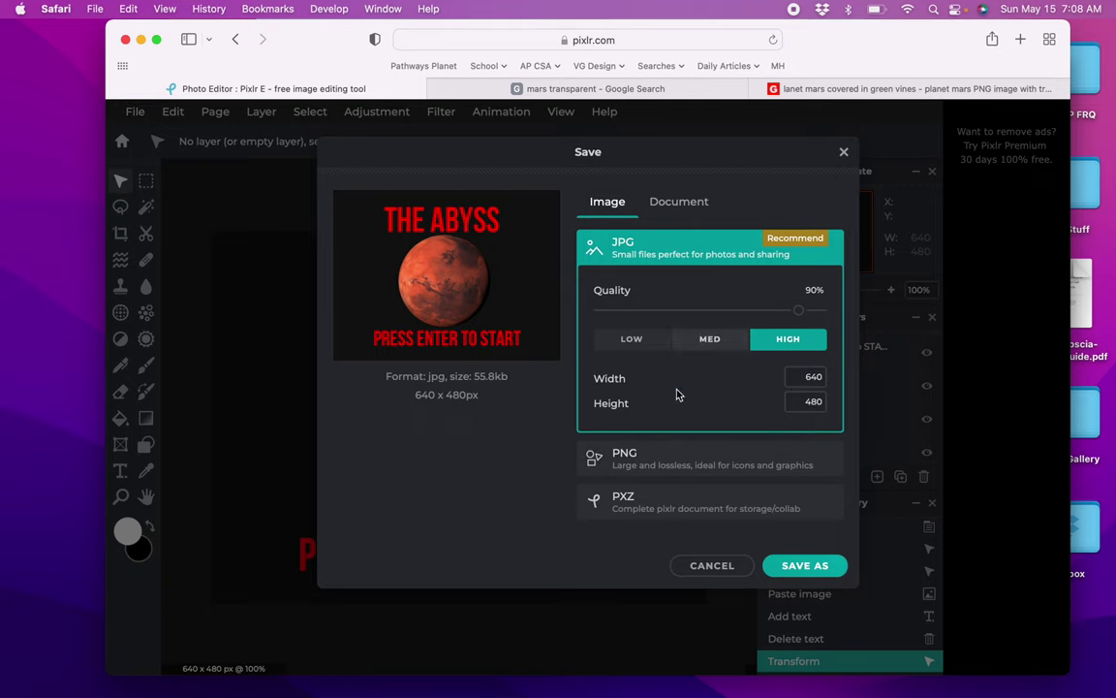
left_click(805, 567)
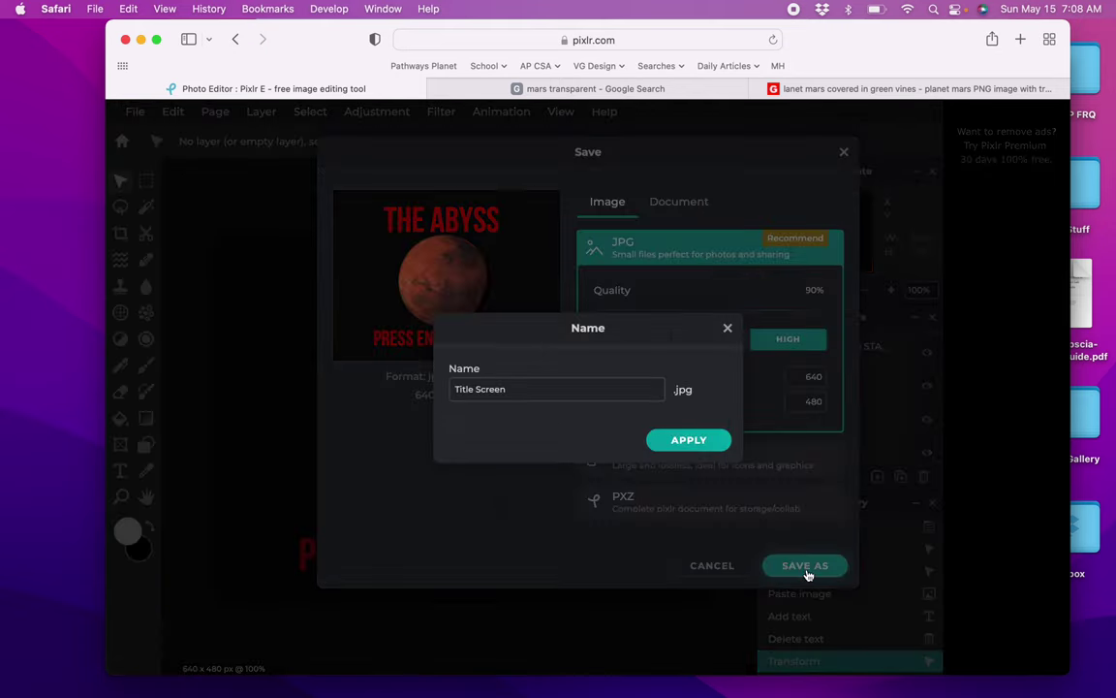
left_click(689, 440)
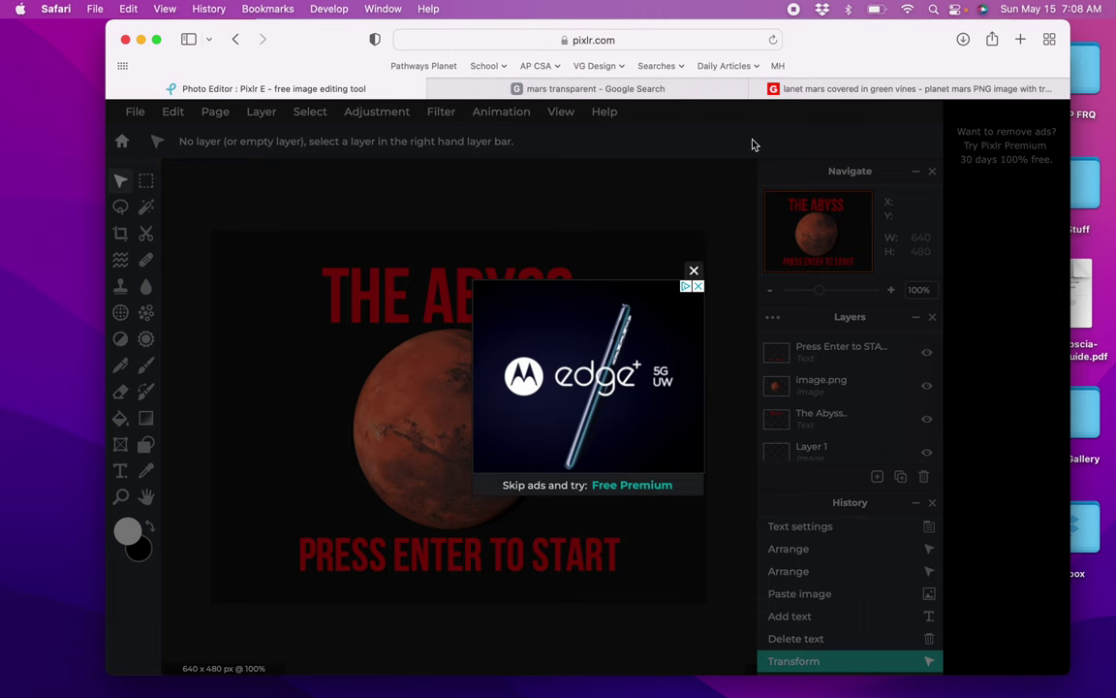
Load the Flowlab site from Safari's address bar
left_click(686, 89)
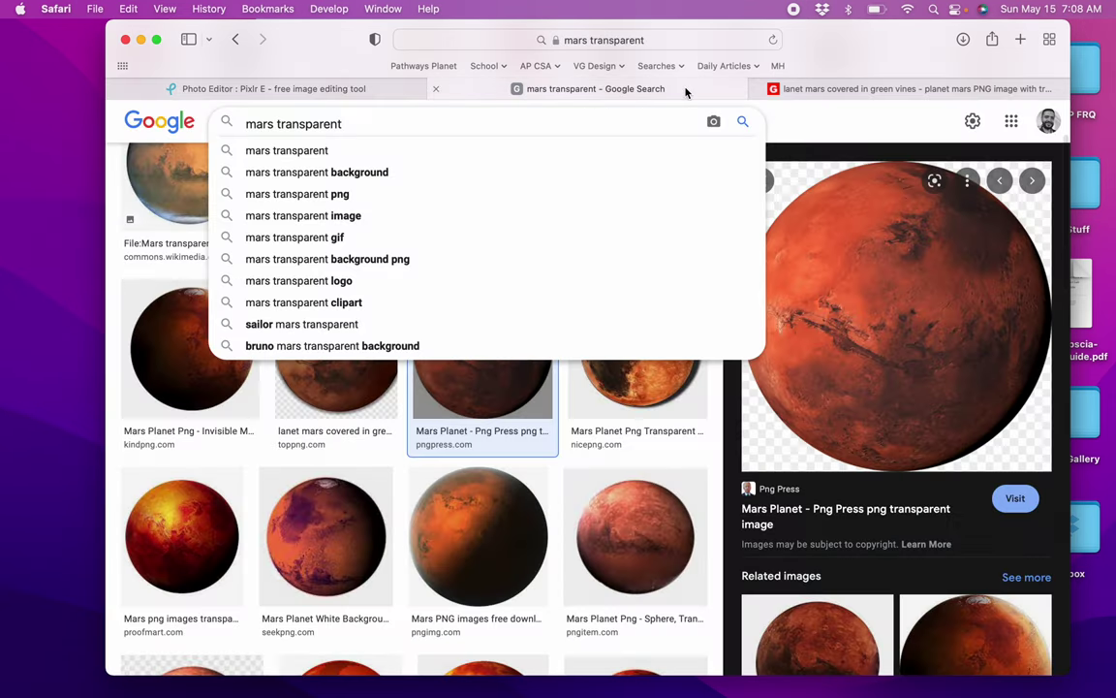
left_click(653, 40)
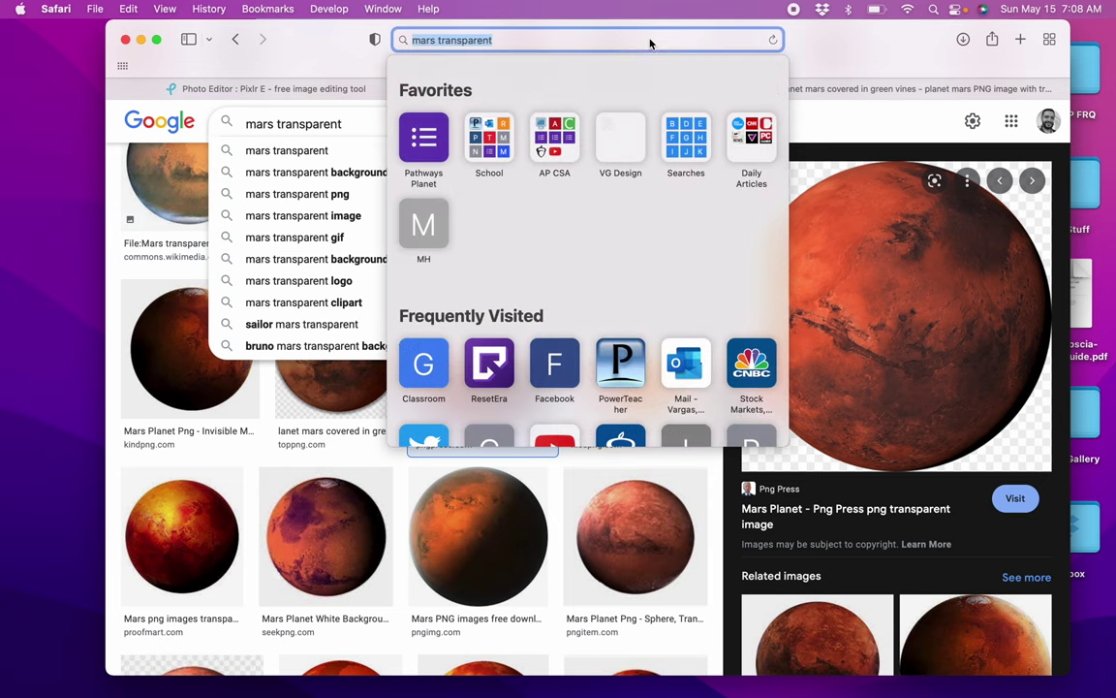
type("fl")
key("Return")
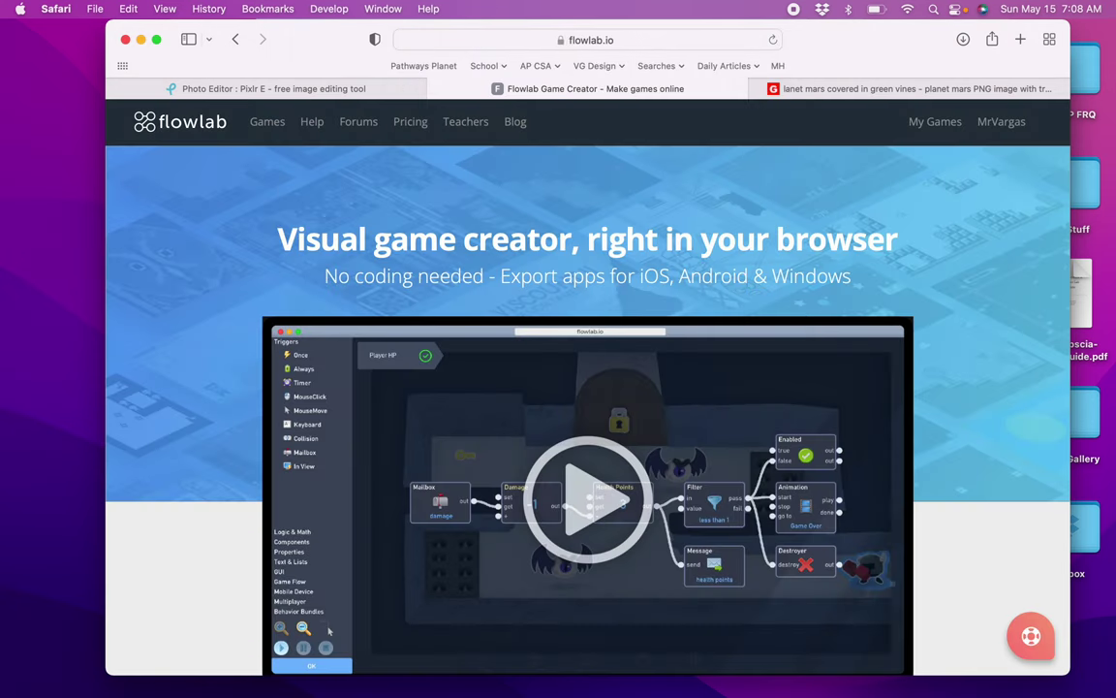
Open The Abyss 8 Demo from My Games in the level editor
left_click(928, 121)
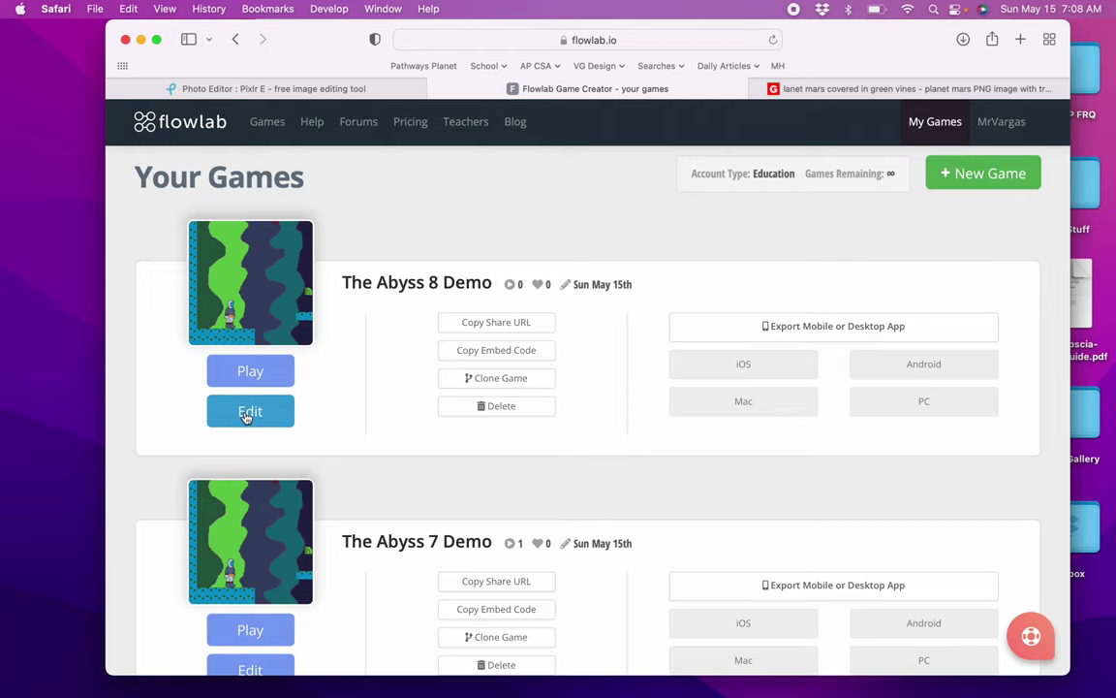
left_click(248, 412)
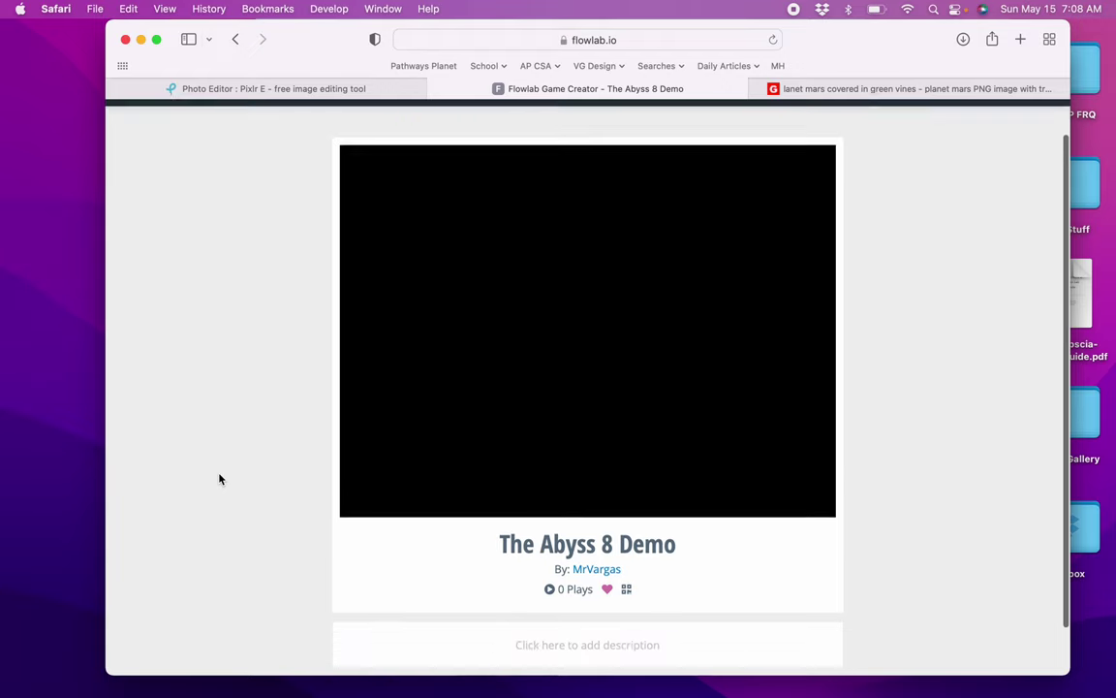
scroll(220, 478, "down", 2)
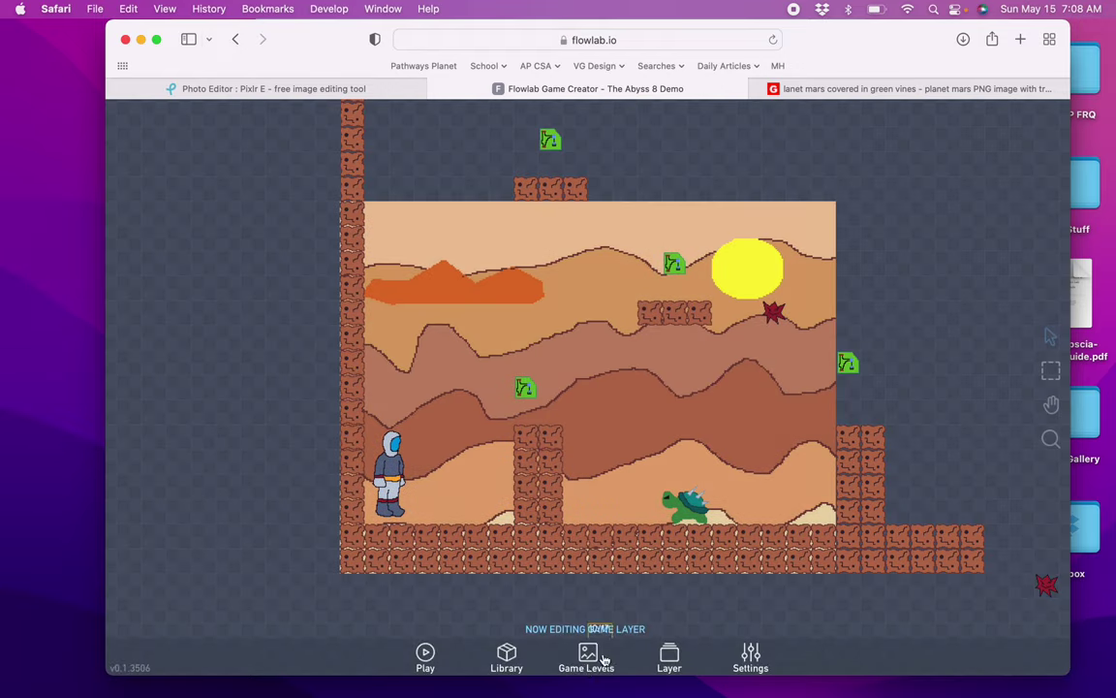
Add a fourth game level and name it 'Title Screen'
left_click(505, 656)
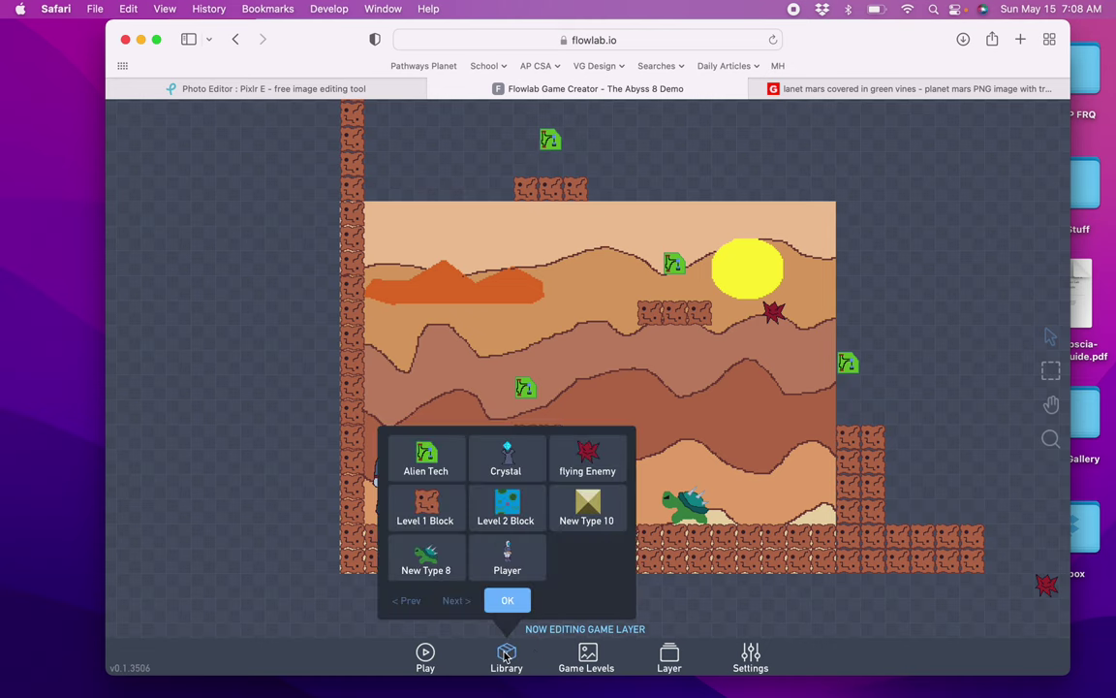
left_click(596, 657)
left_click(548, 595)
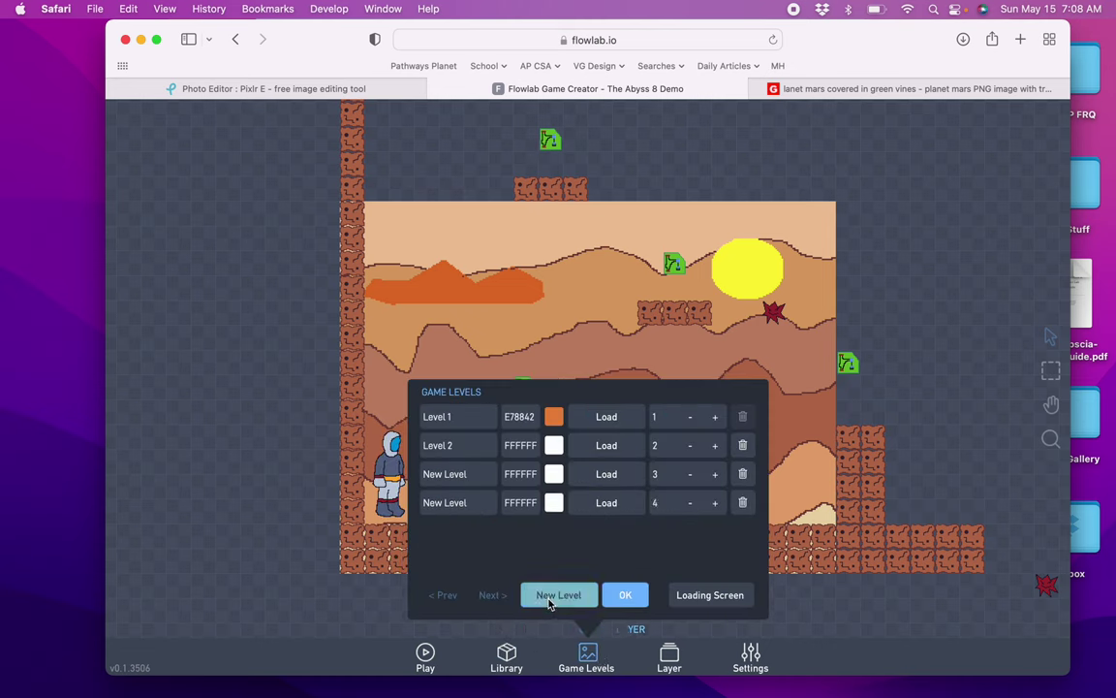
left_click(467, 503)
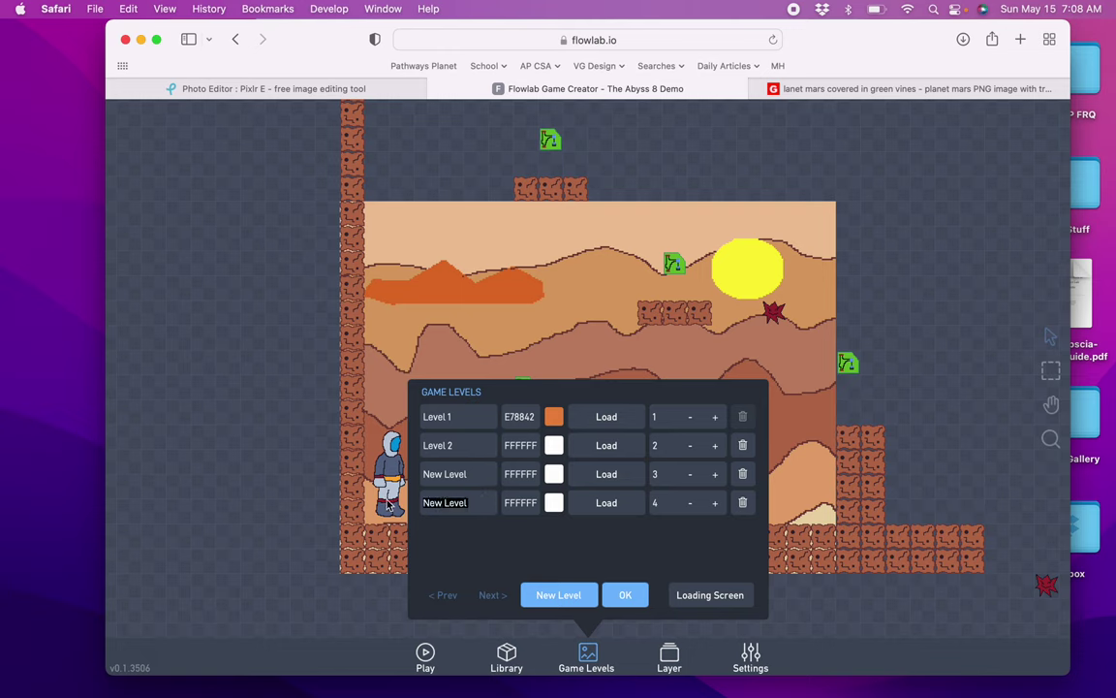
type("Title Screen")
Move the Title Screen level up to #1 in the order and load it
left_click(687, 503)
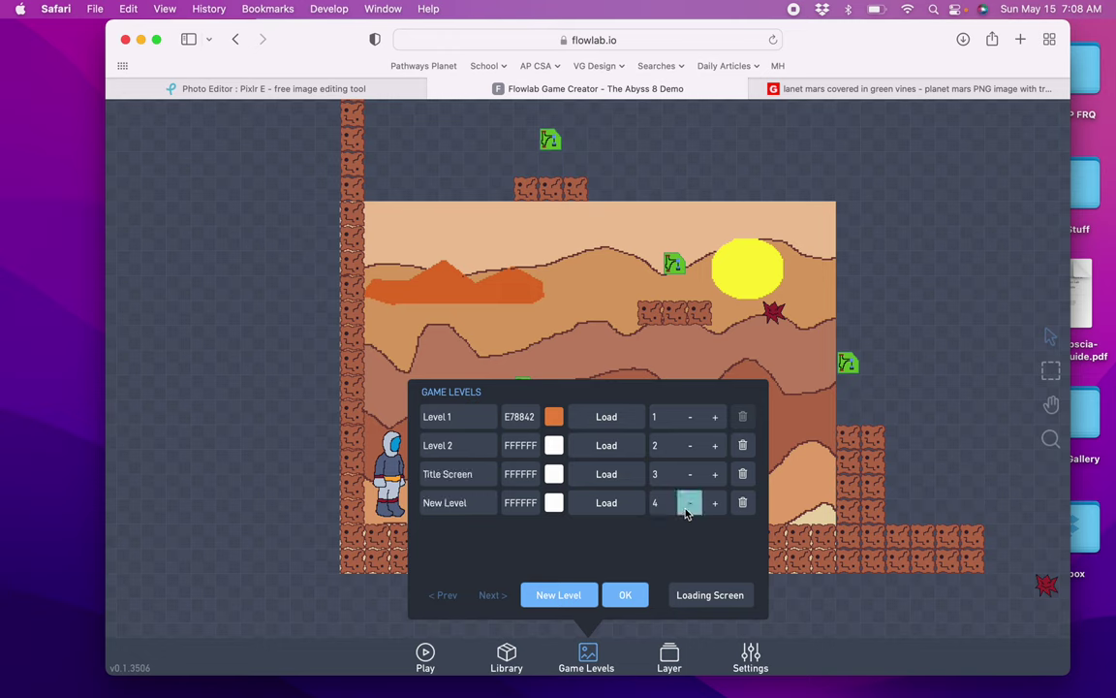
left_click(688, 475)
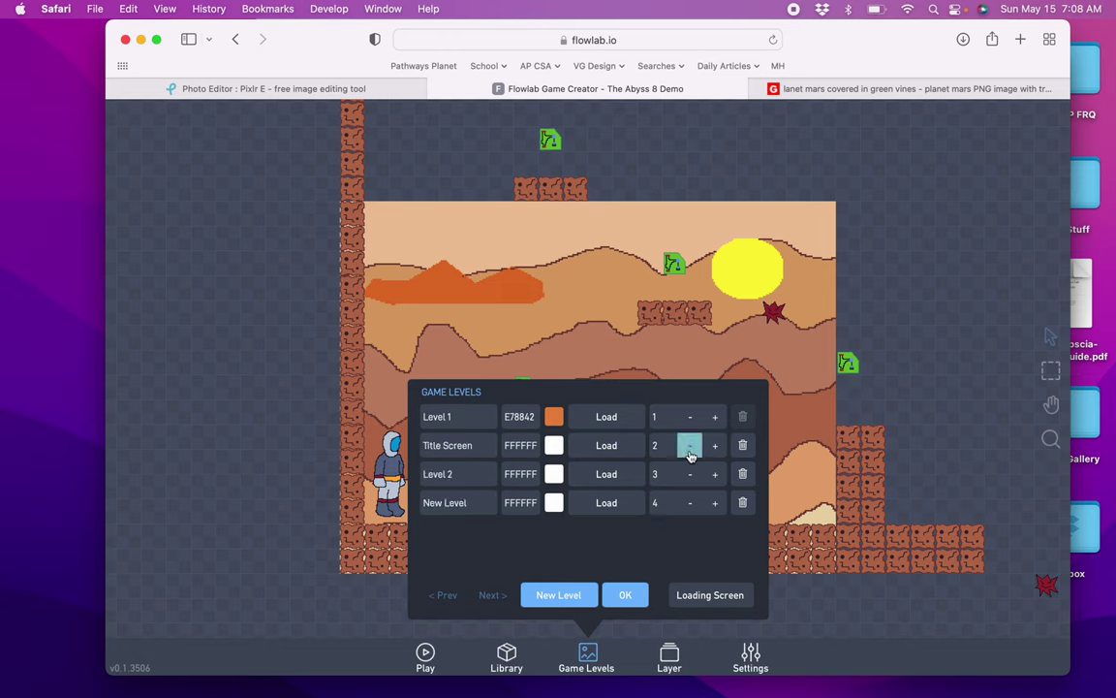
left_click(689, 448)
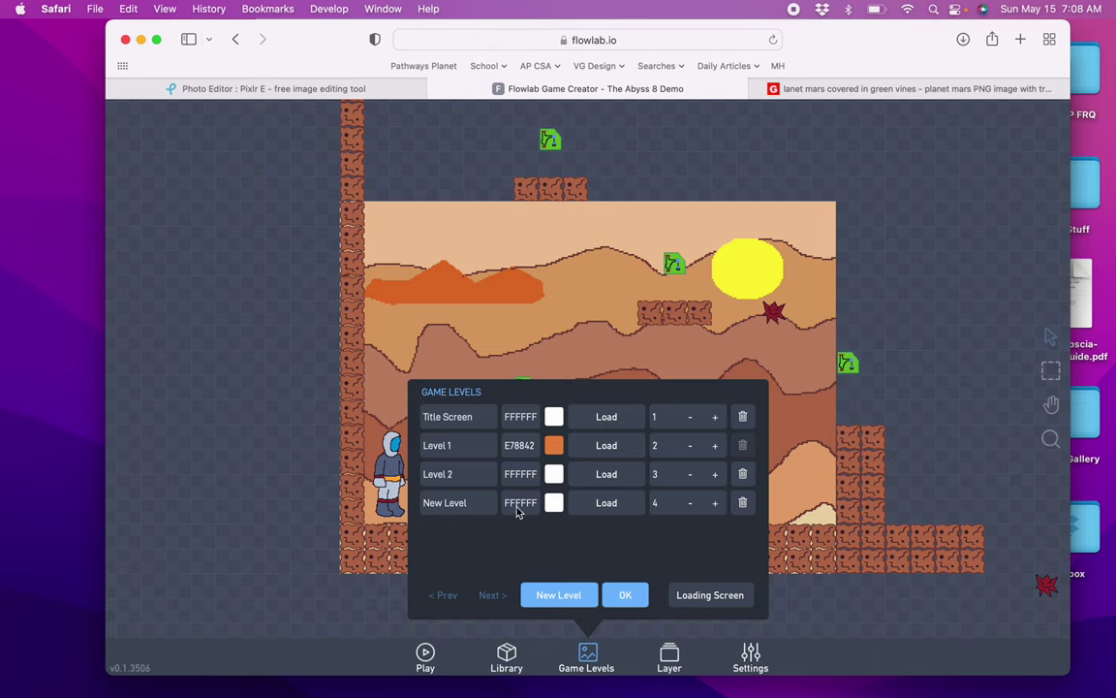
left_click(603, 419)
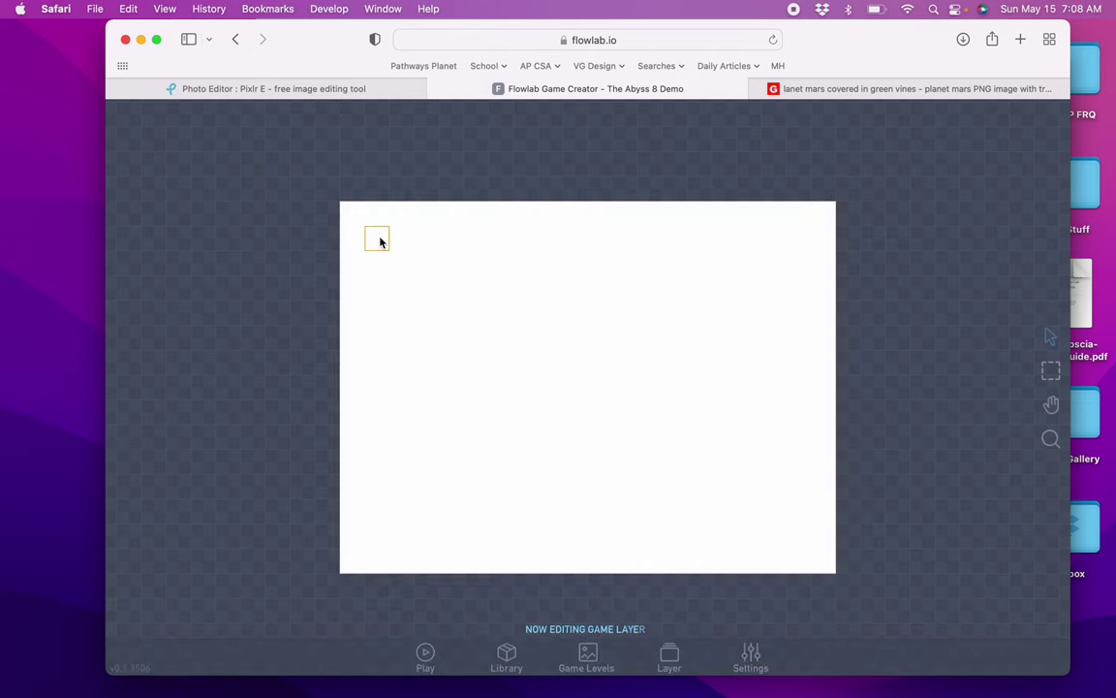
Create a new object at the level's top-left corner with type 'Title Screen'
left_click(354, 217)
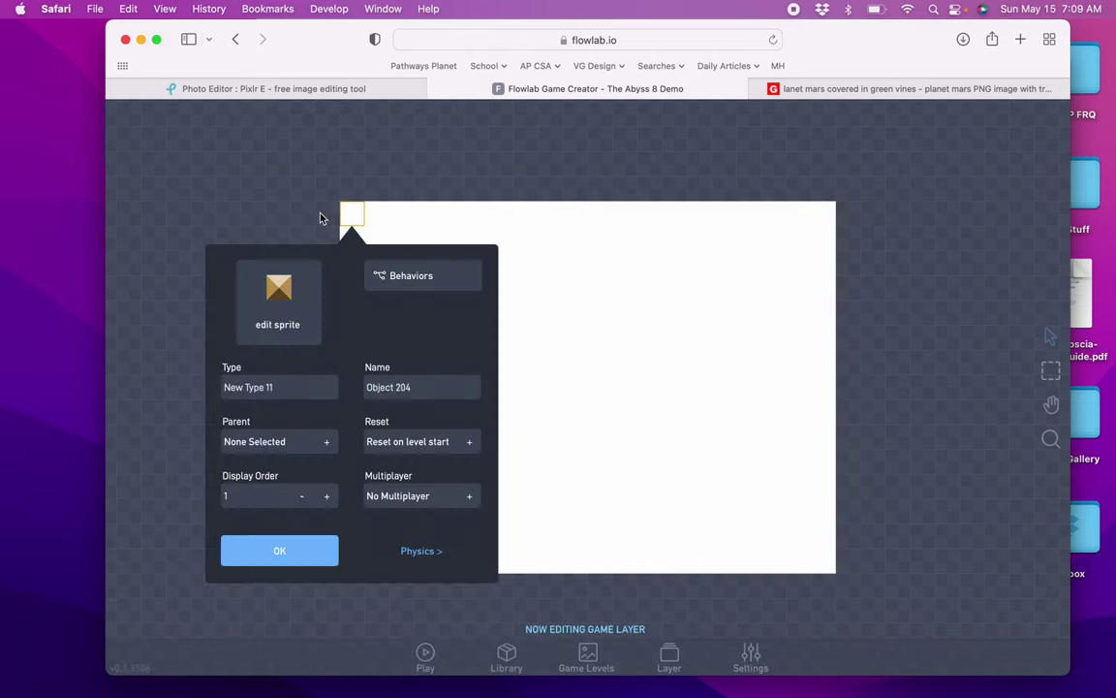
left_click_drag(291, 389, 138, 389)
type("Title Screen")
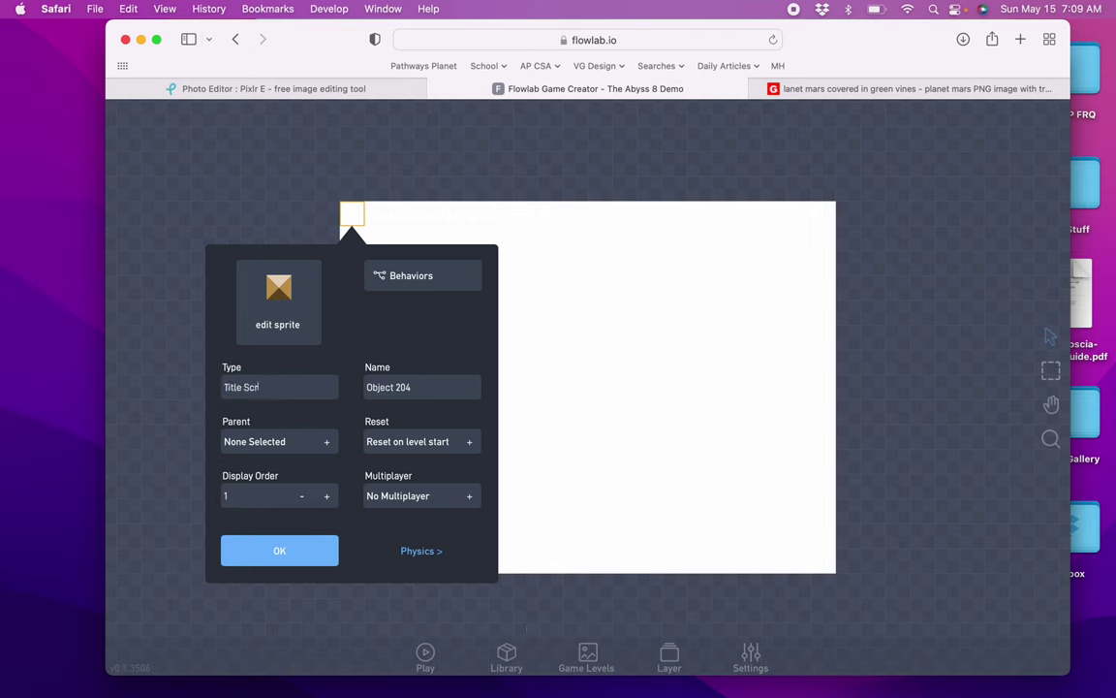
Upload Title Screen.jpg as the object's sprite, keeping the 640 × 480 size
left_click(276, 317)
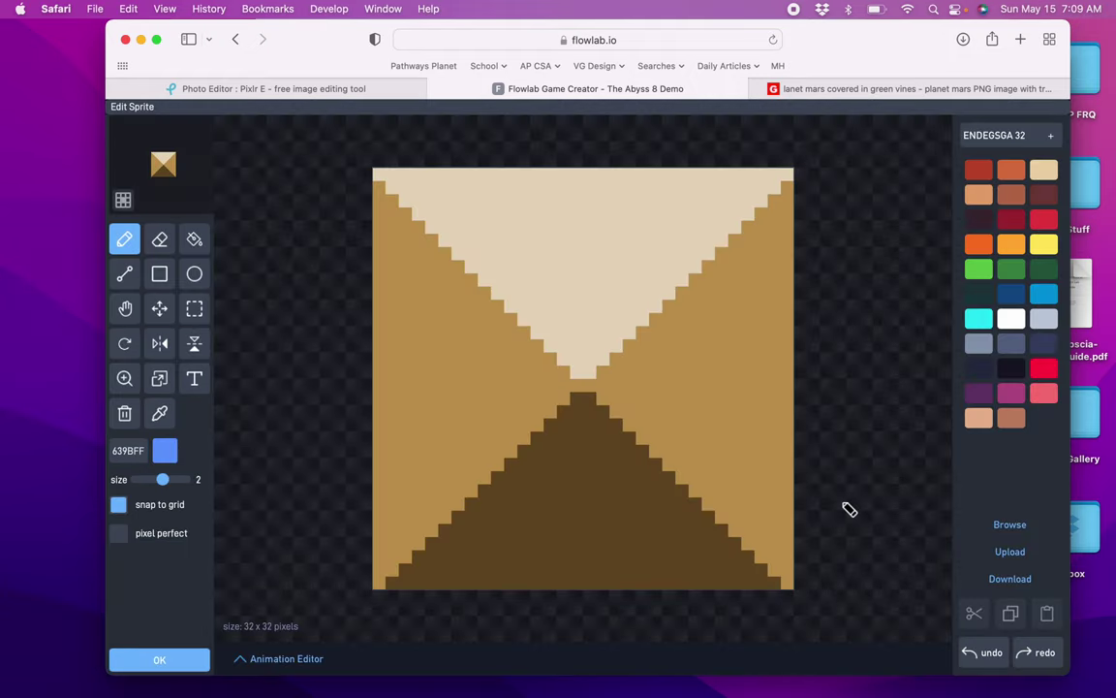
left_click(991, 552)
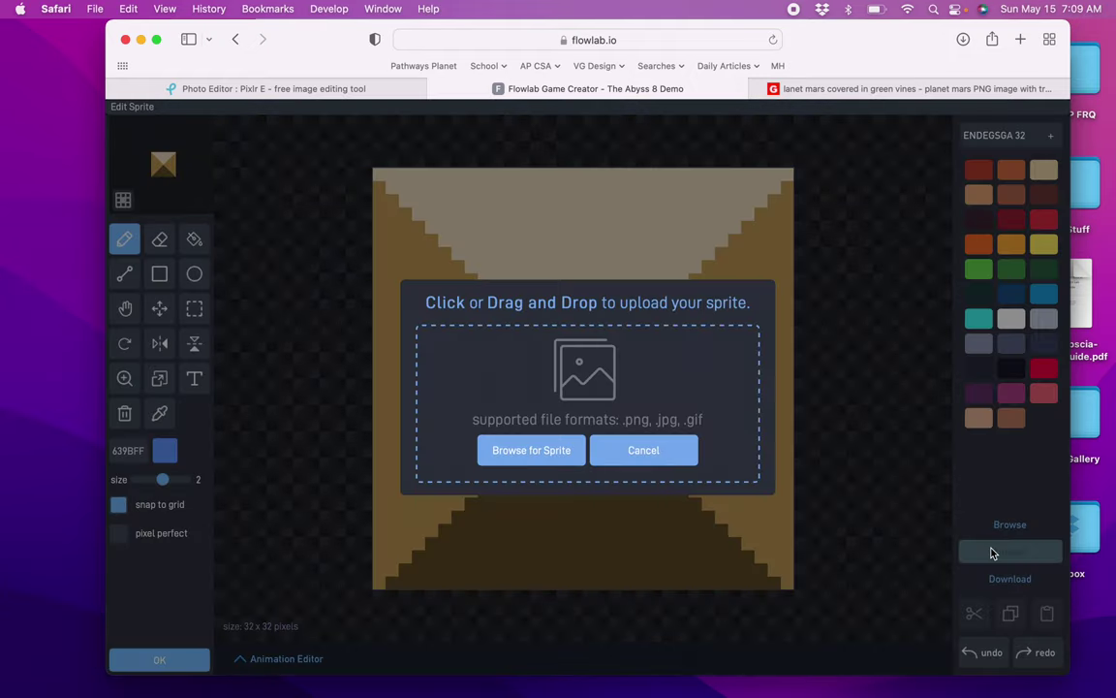
left_click(548, 459)
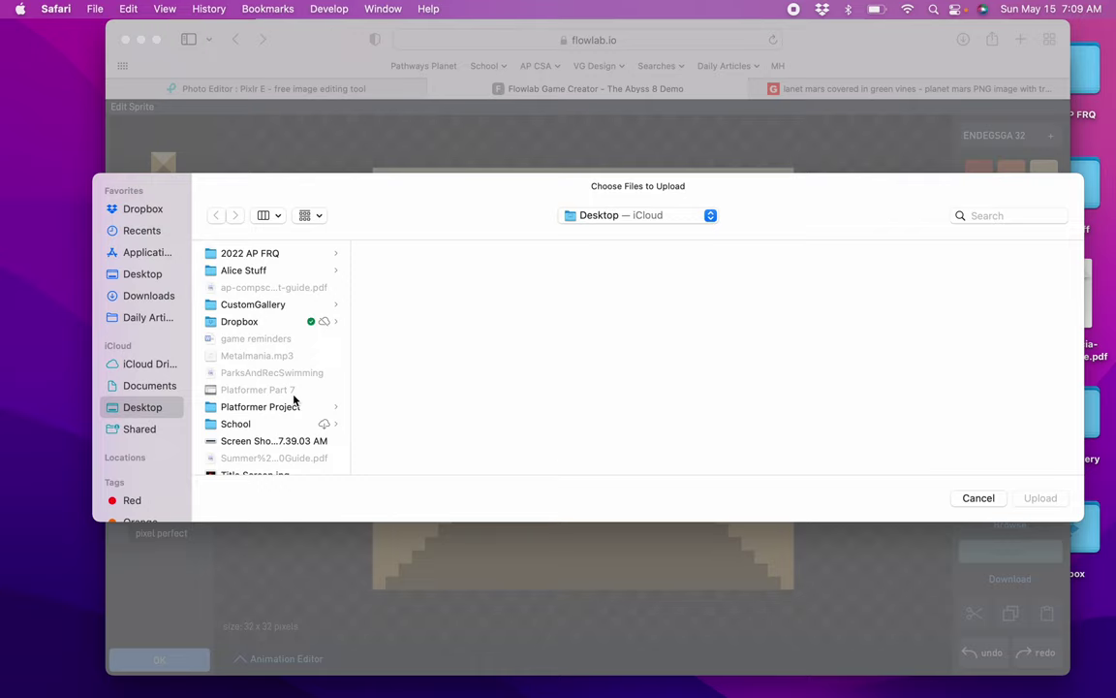
scroll(281, 407, "down", 2)
left_click(291, 442)
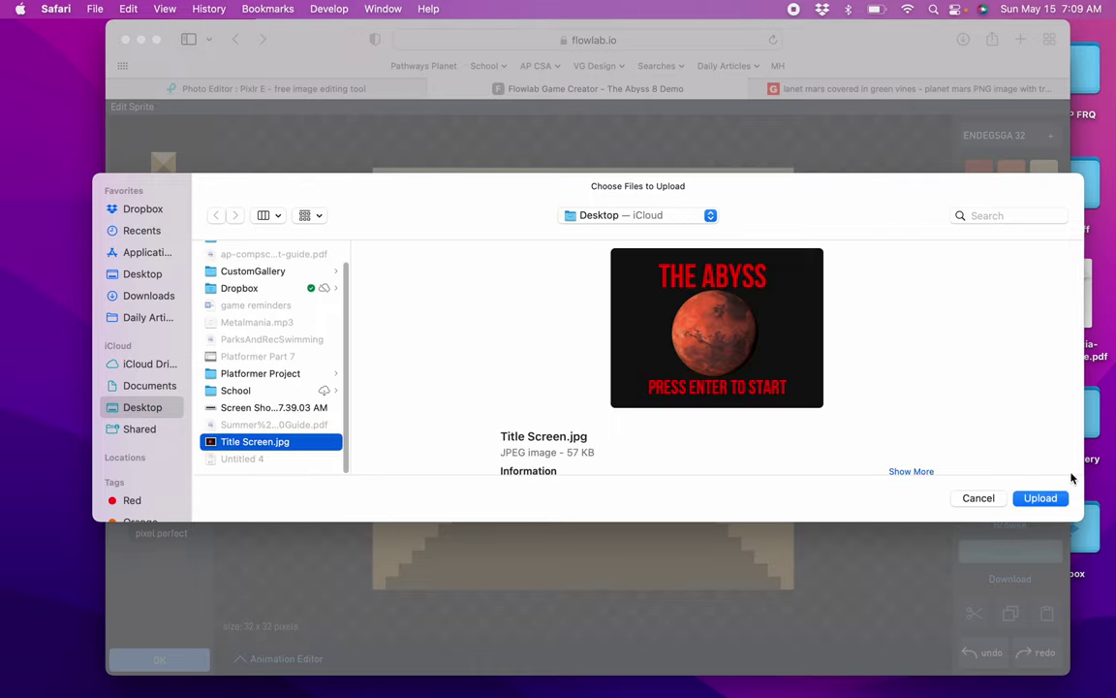
left_click(1040, 498)
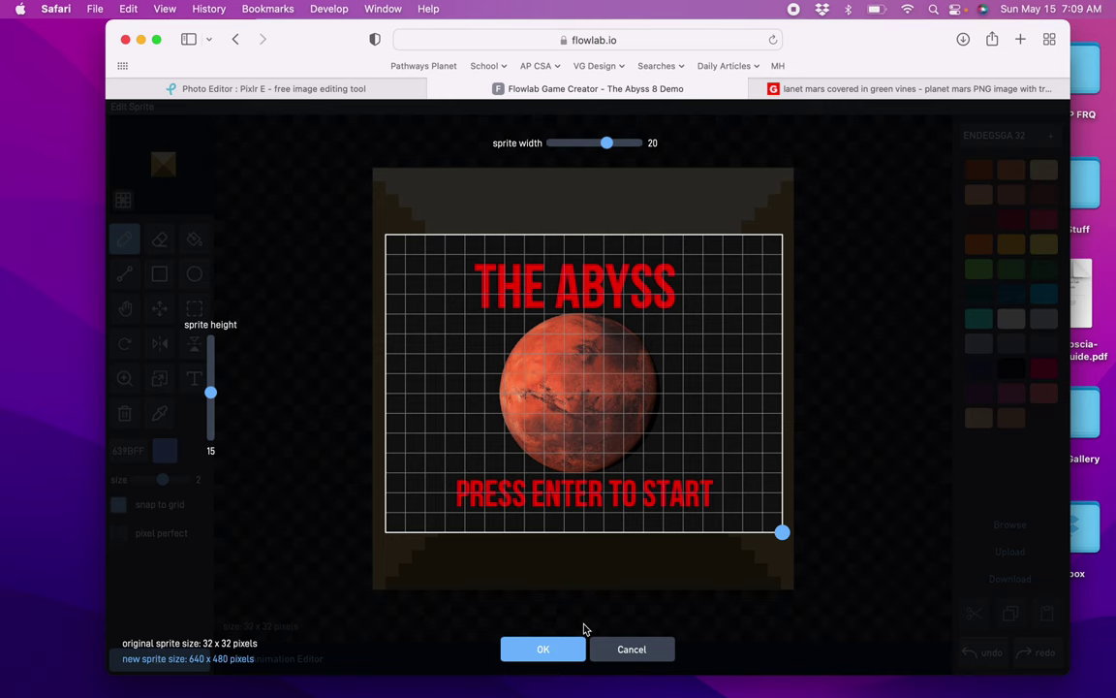
left_click(568, 649)
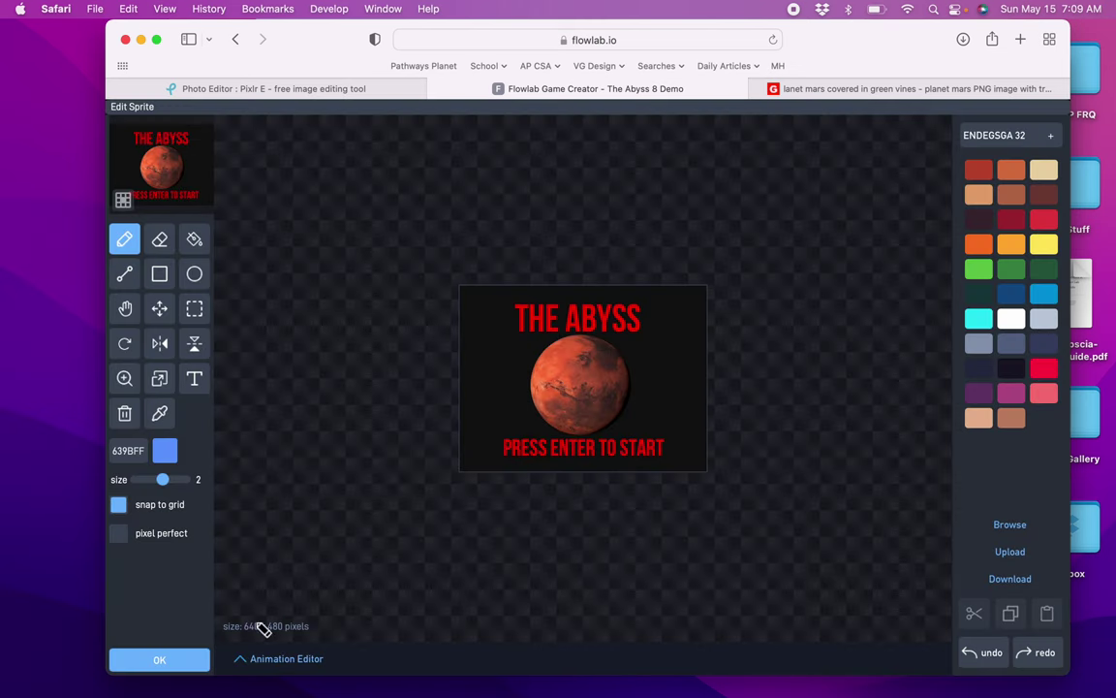
left_click(193, 660)
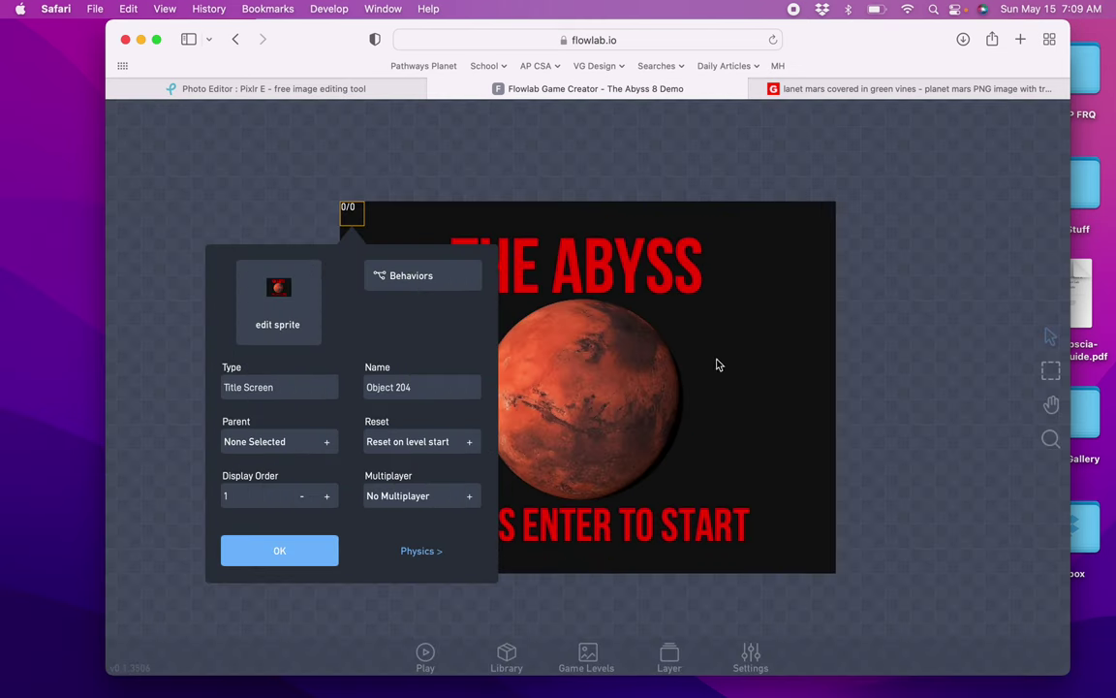
left_click(456, 280)
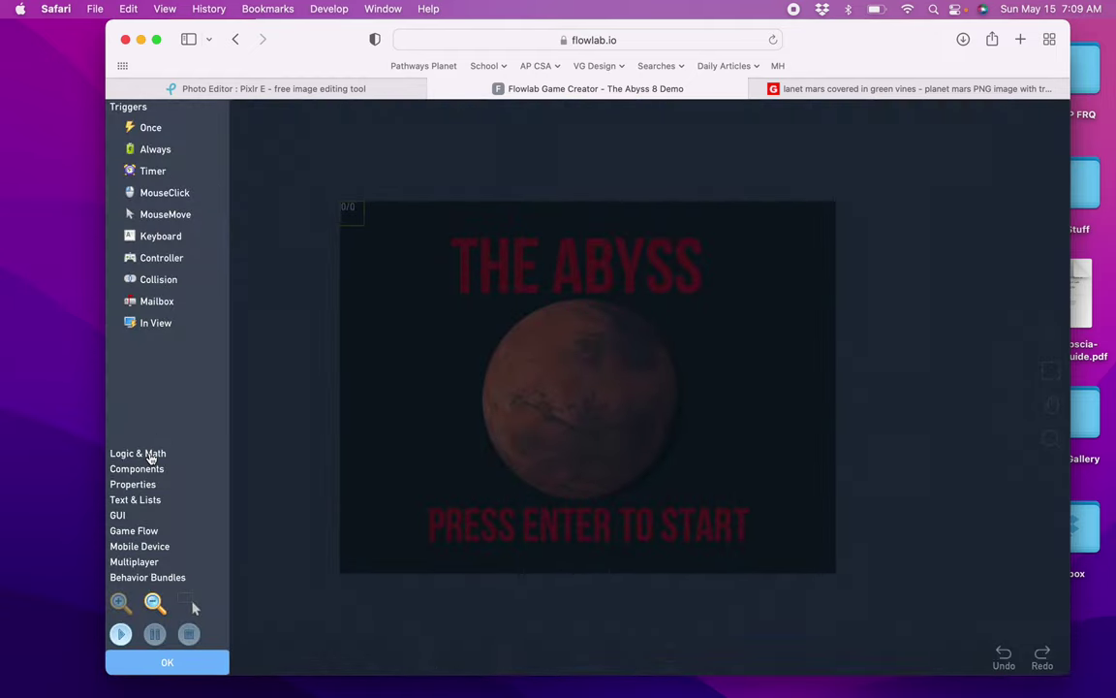
Add a Keyboard trigger to the behaviors set to the Enter key
left_click(181, 240)
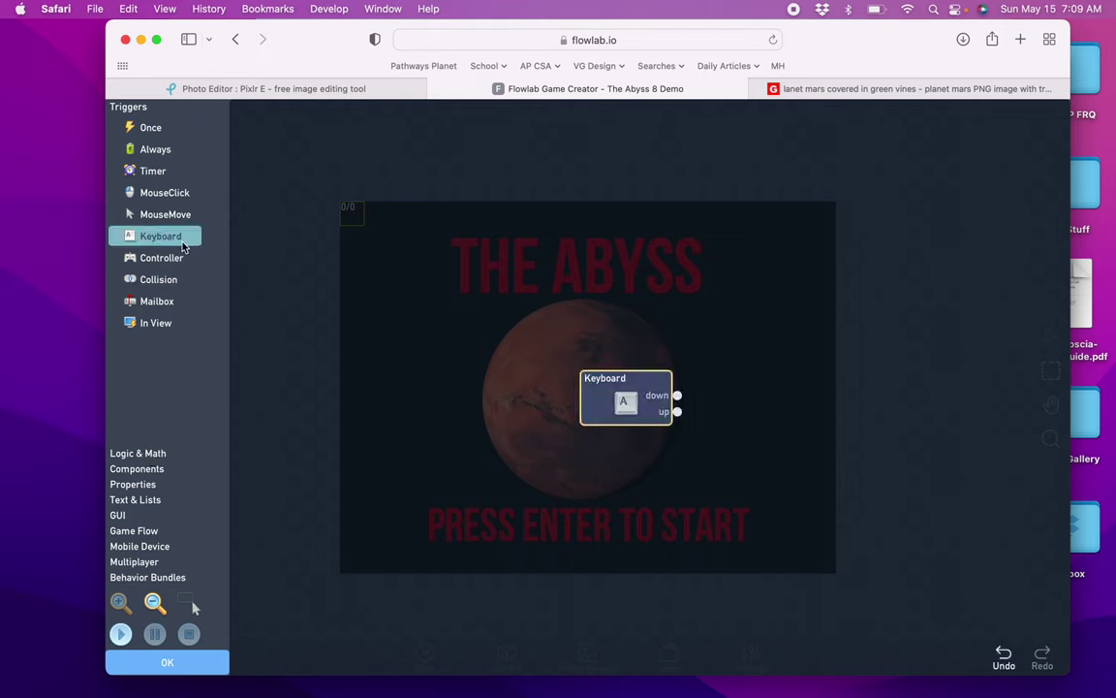
left_click_drag(594, 373, 315, 253)
left_click(315, 254)
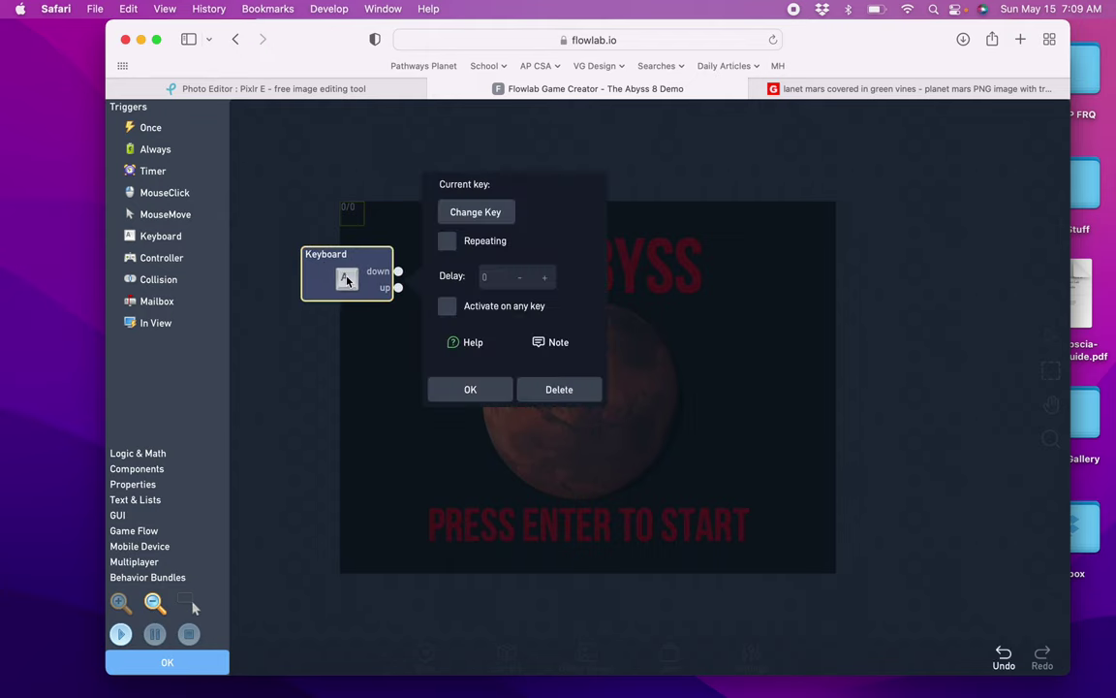
left_click(485, 213)
key("Return")
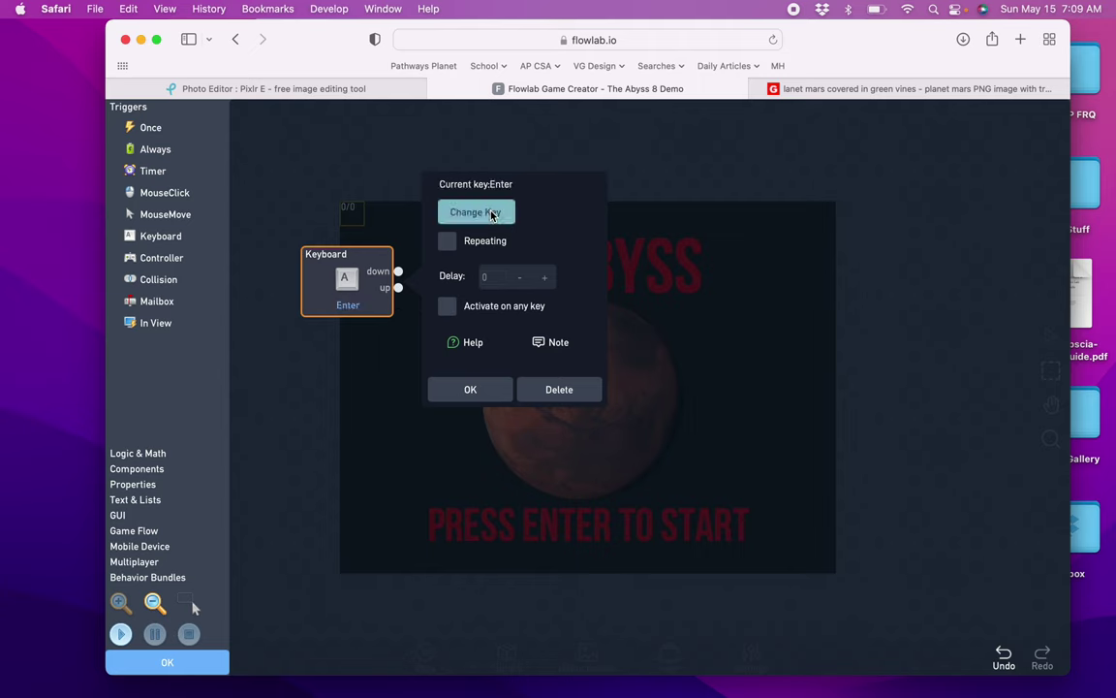
left_click(468, 388)
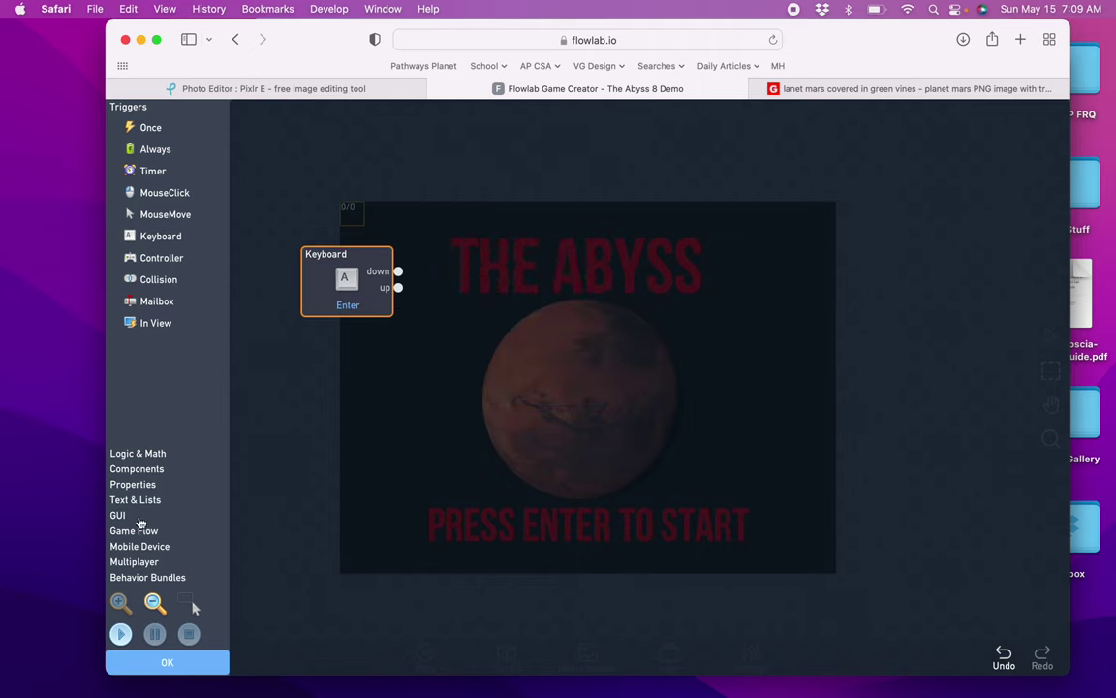
Add a Load Level node set to Next Level and wire the trigger's down output to it
left_click(135, 531)
left_click(180, 242)
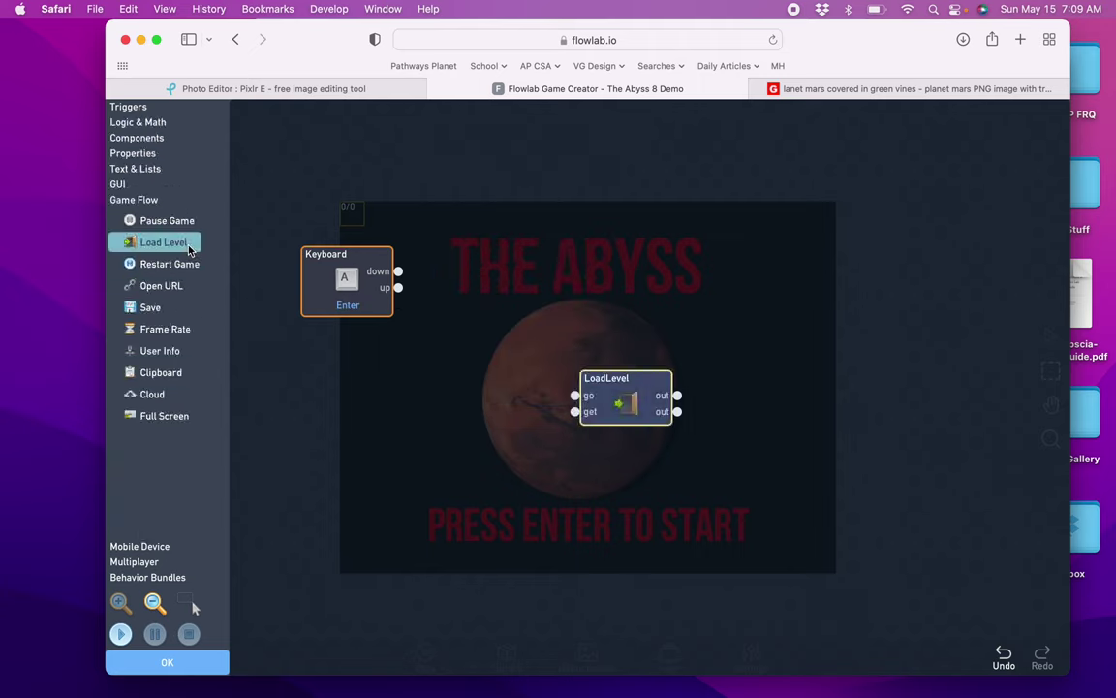
left_click_drag(625, 422, 475, 287)
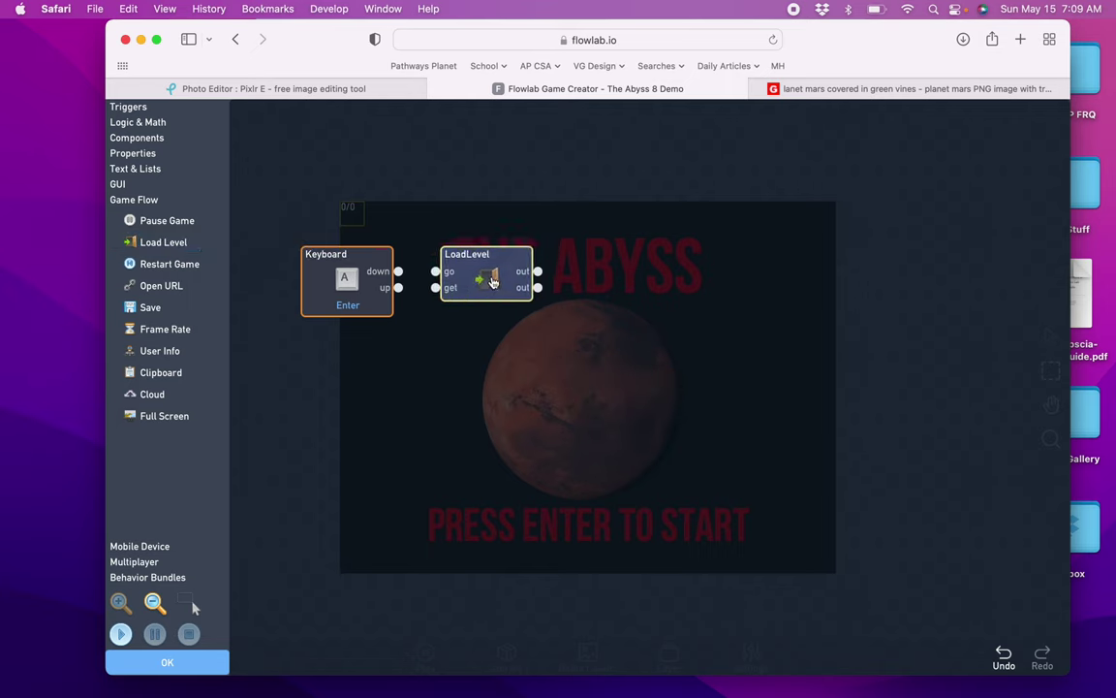
left_click(492, 281)
left_click(478, 145)
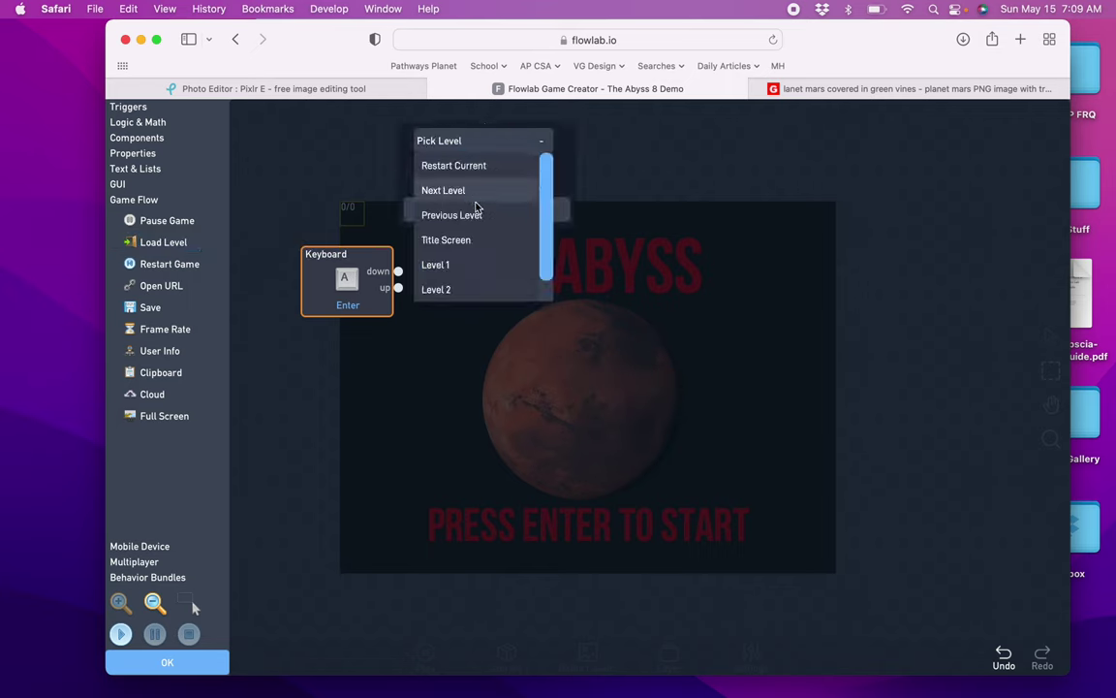
left_click_drag(551, 219, 548, 183)
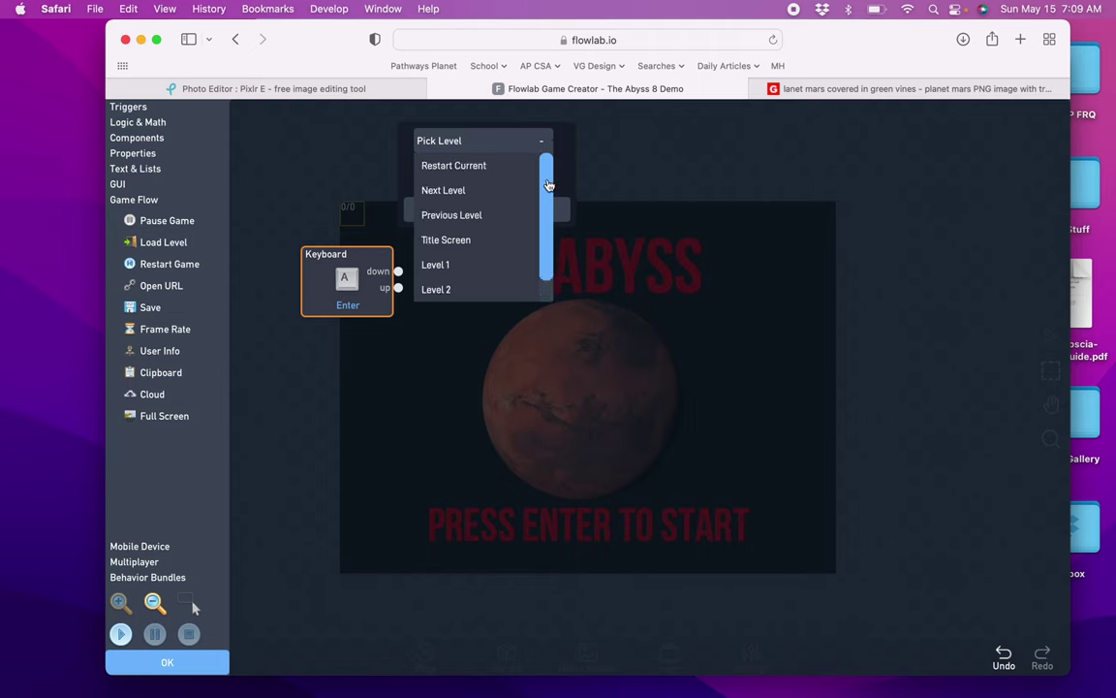
left_click(459, 190)
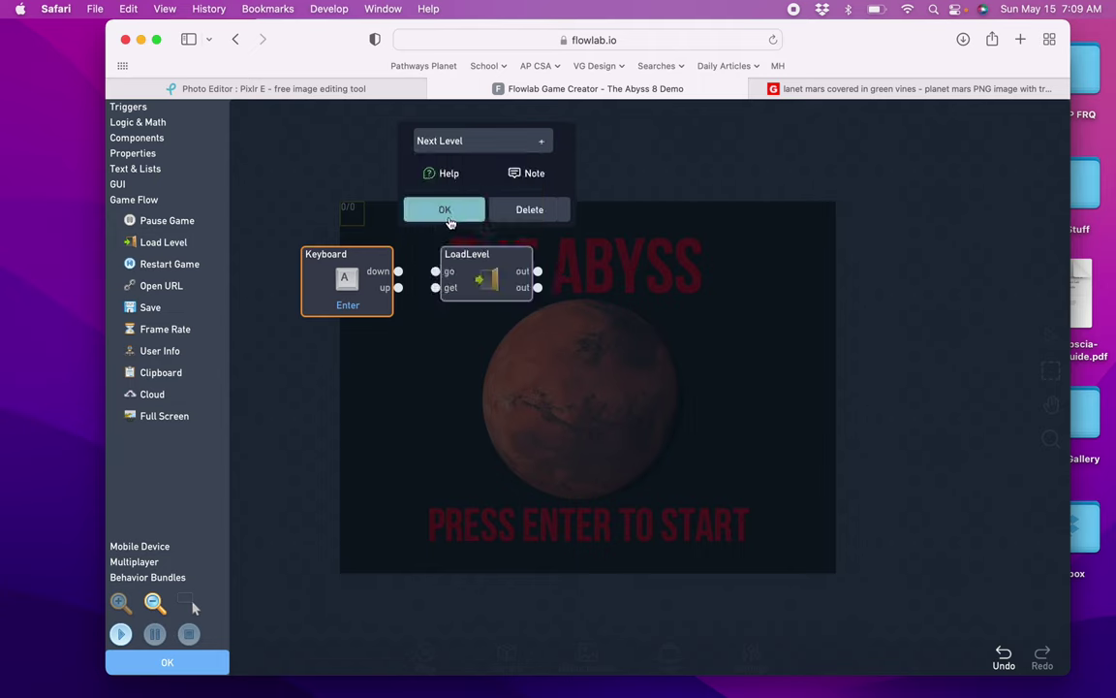
left_click(449, 215)
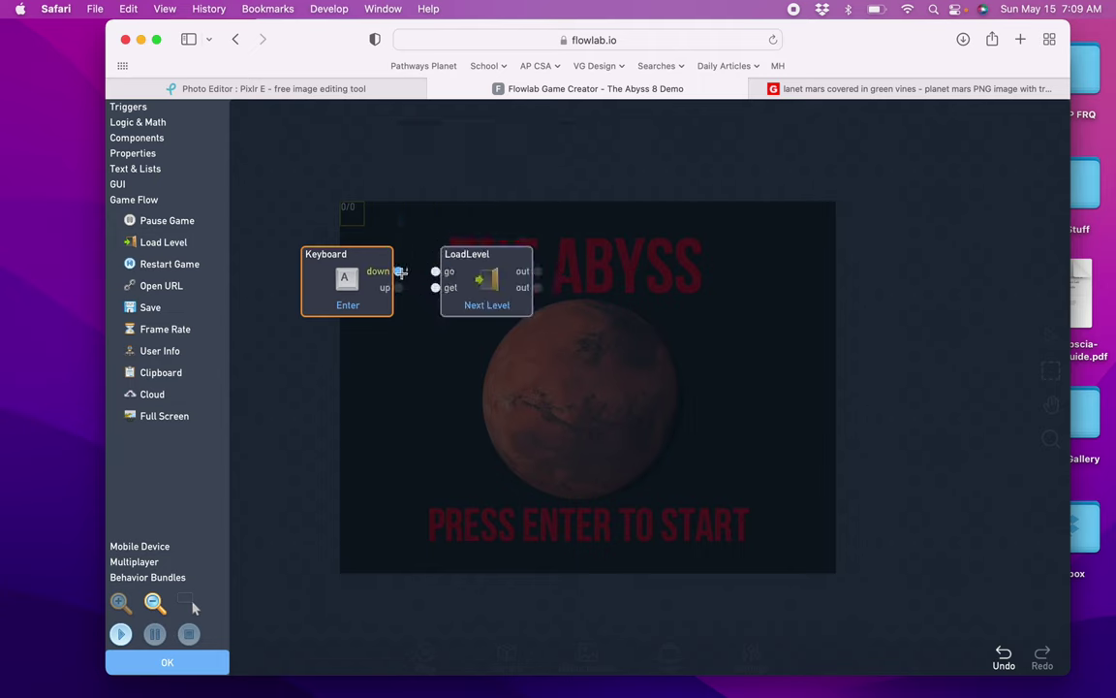
left_click_drag(435, 270, 436, 272)
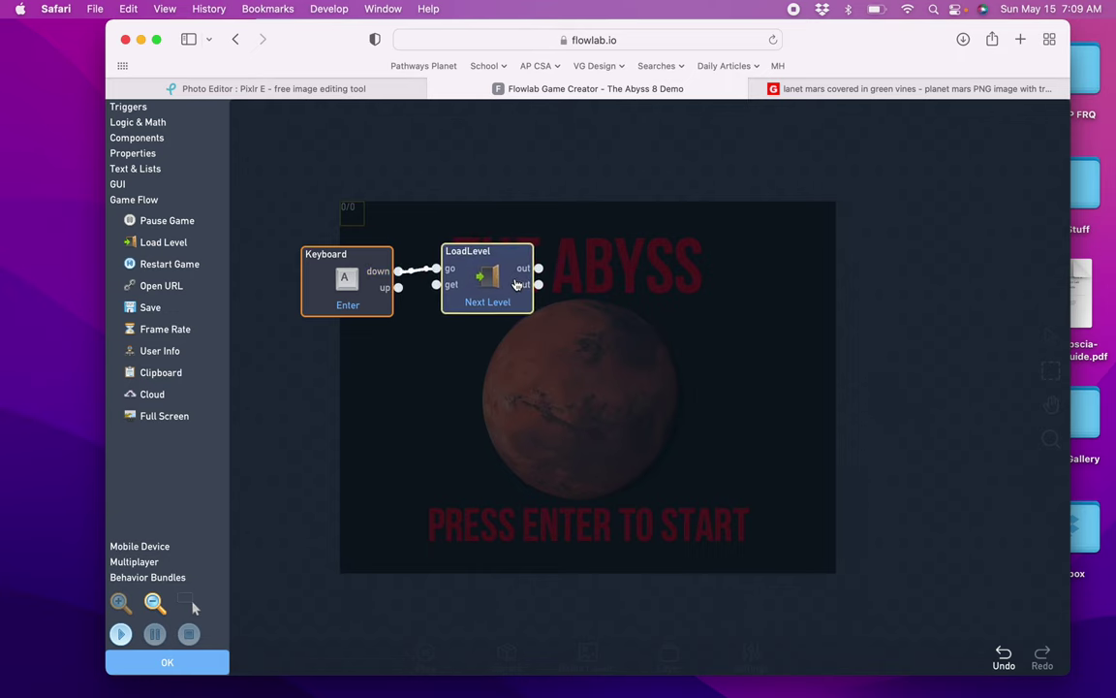
Close the behavior and properties panels, play the game, and press Enter to start level one
left_click(157, 663)
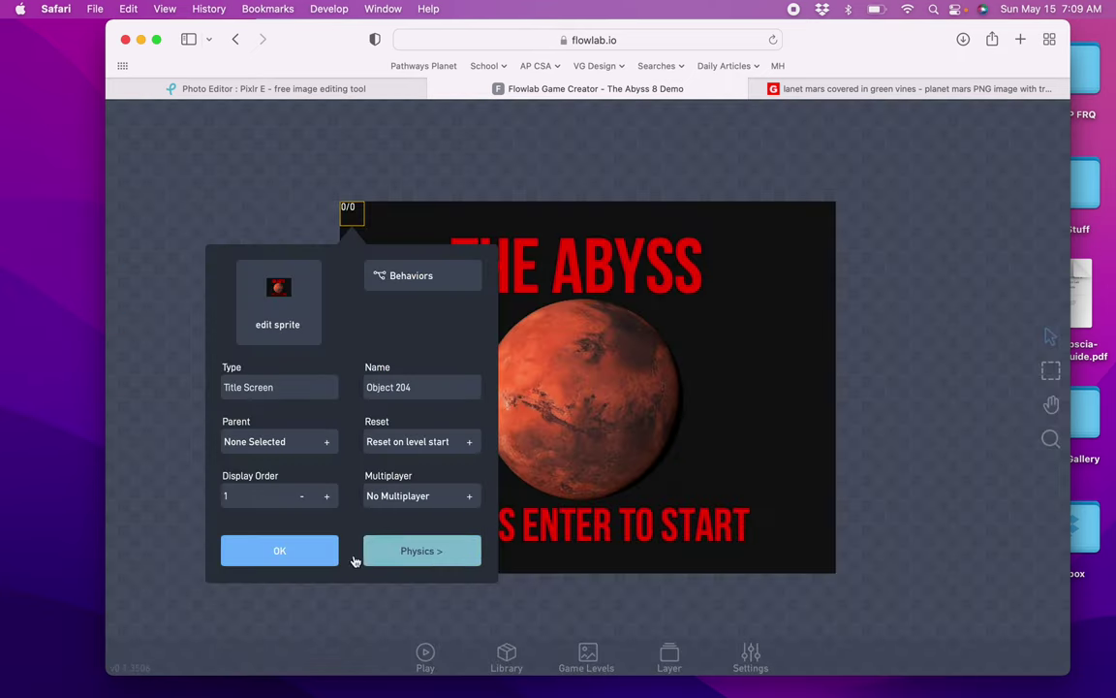
left_click(278, 550)
left_click(423, 664)
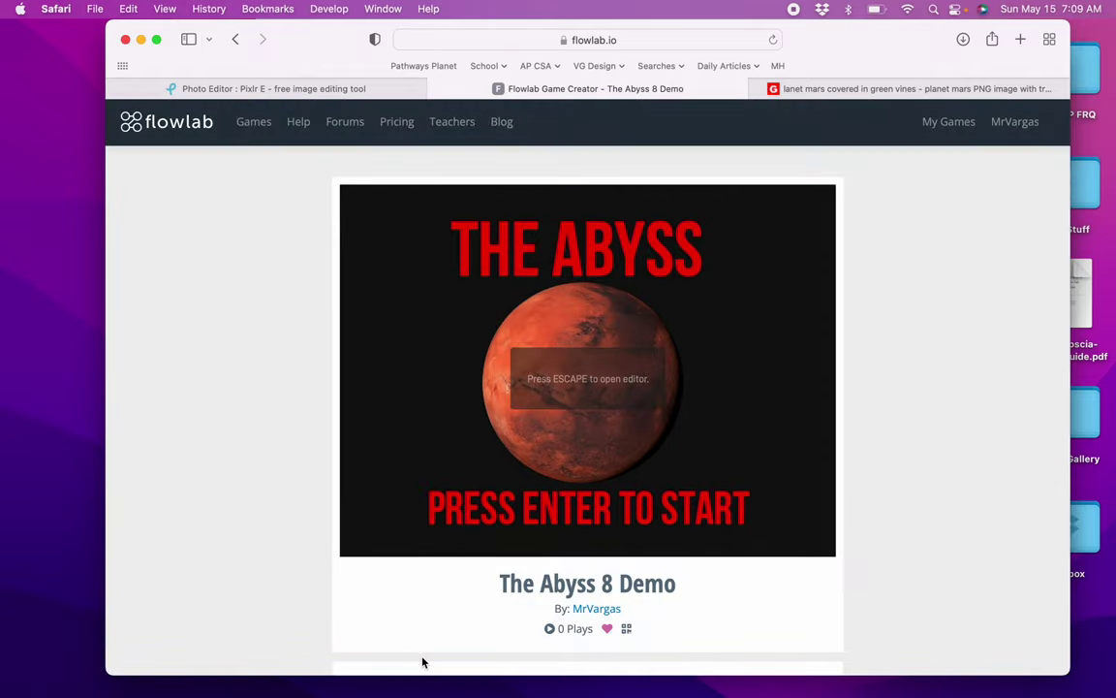
key("Return")
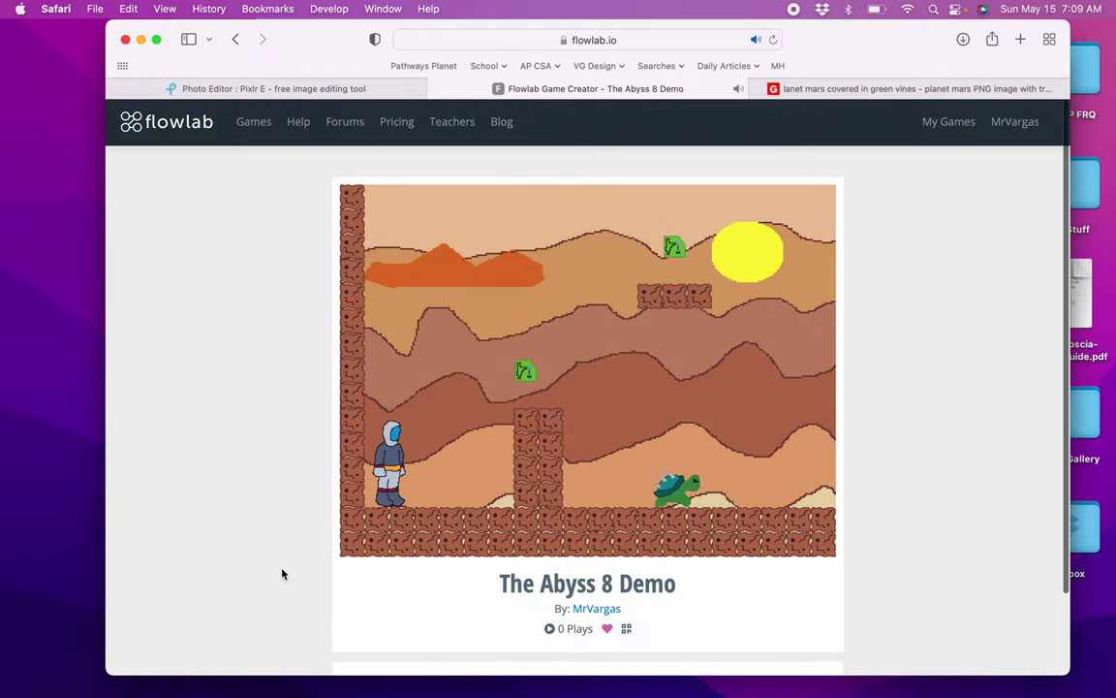
scroll(284, 572, "down", 3)
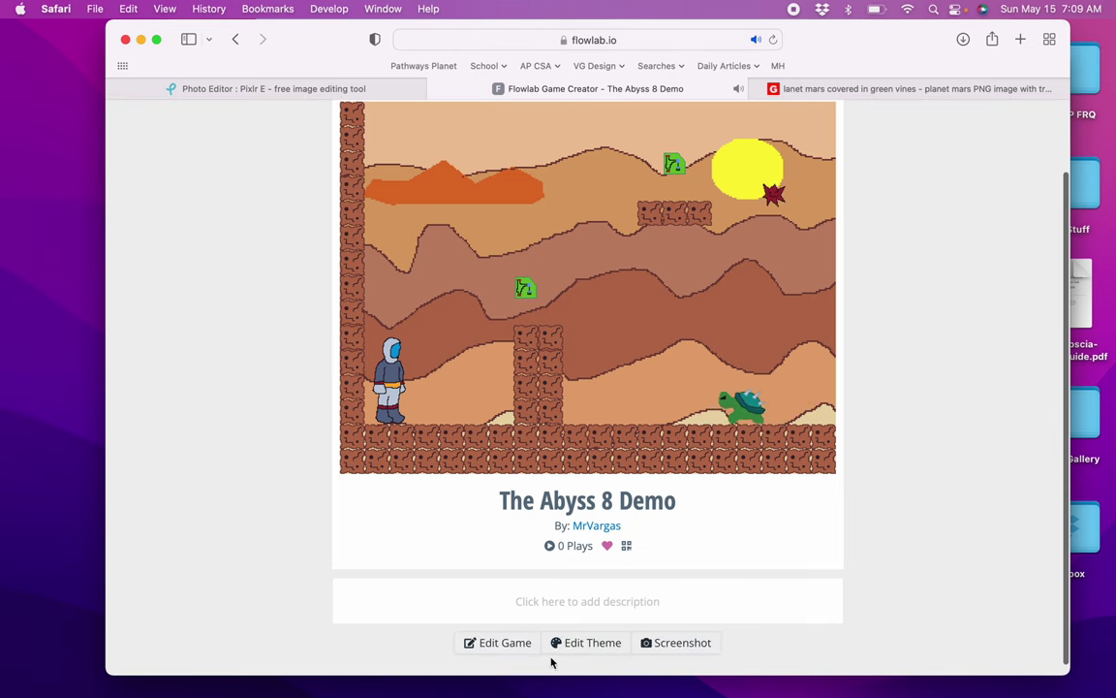